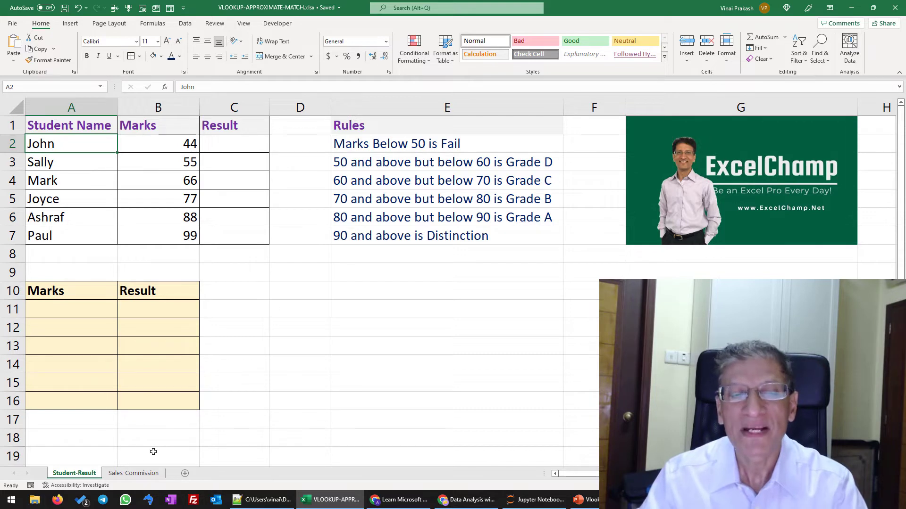
Go to the Sales-Commission sheet and select the first commission rule in F2
click(139, 474)
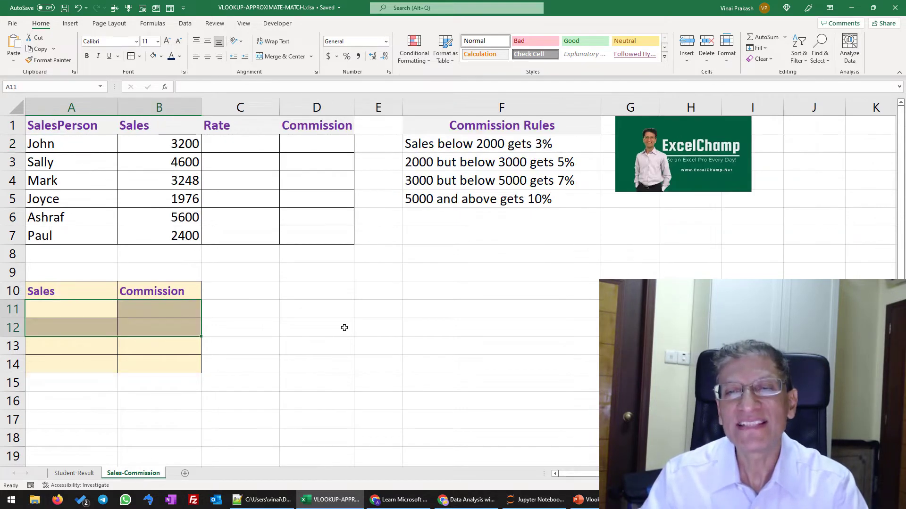
click(326, 268)
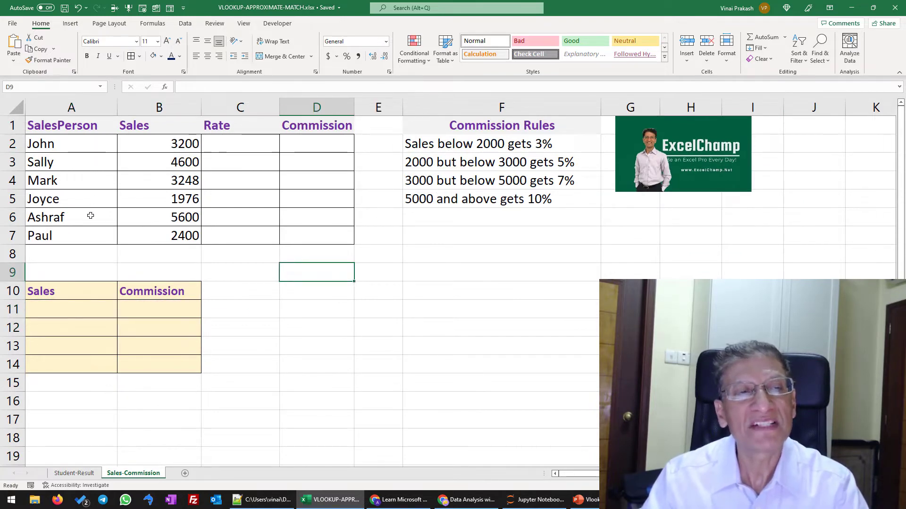
drag(372, 217, 425, 218)
click(447, 146)
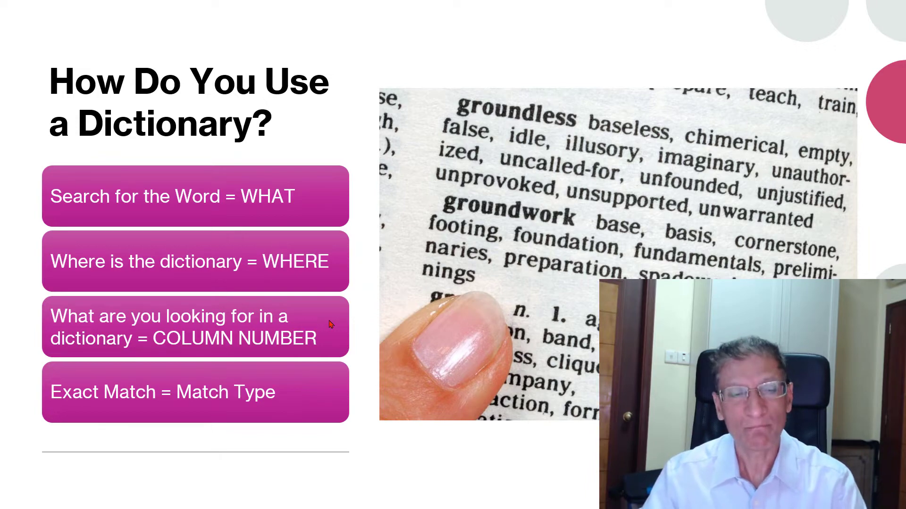
Return from the slideshow to Excel and select cell A11 for the bracket table
key(alt+Tab)
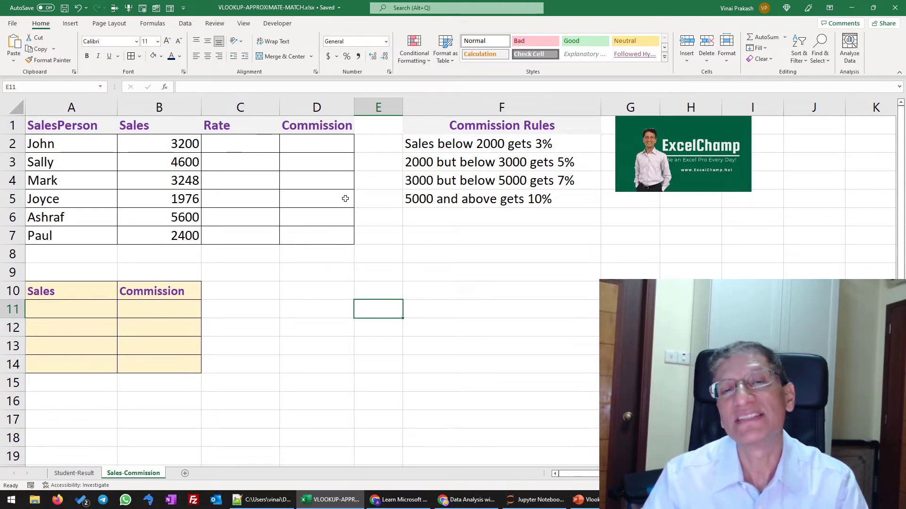
click(73, 309)
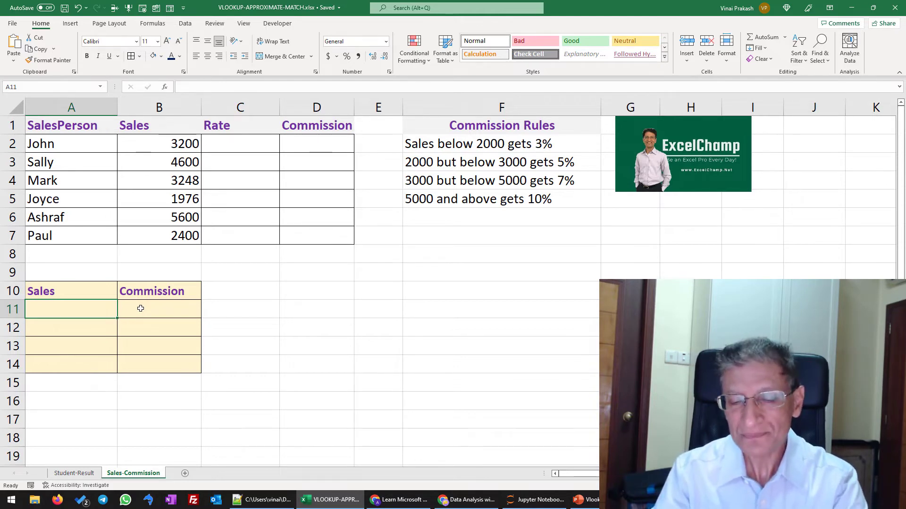
Enter the first two brackets: 0 at 3% and 2000 at 5% in rows 11–12
text(0)
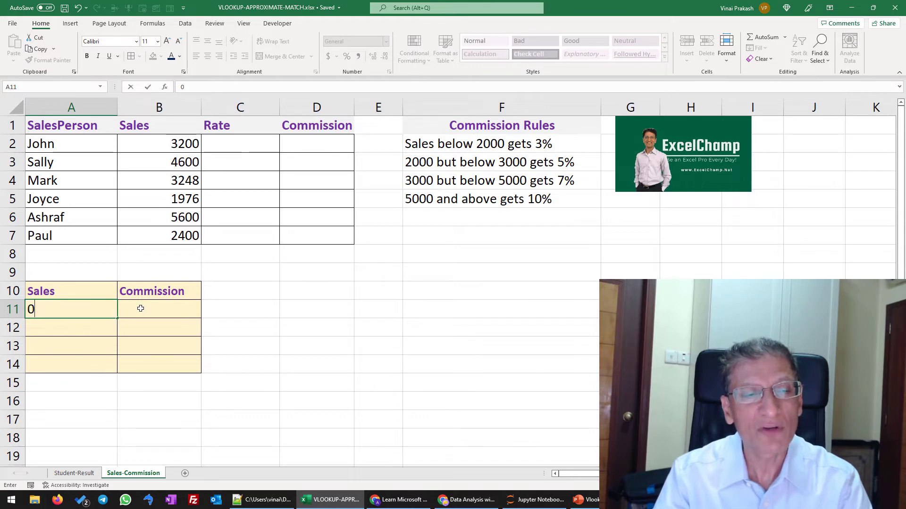
click(141, 309)
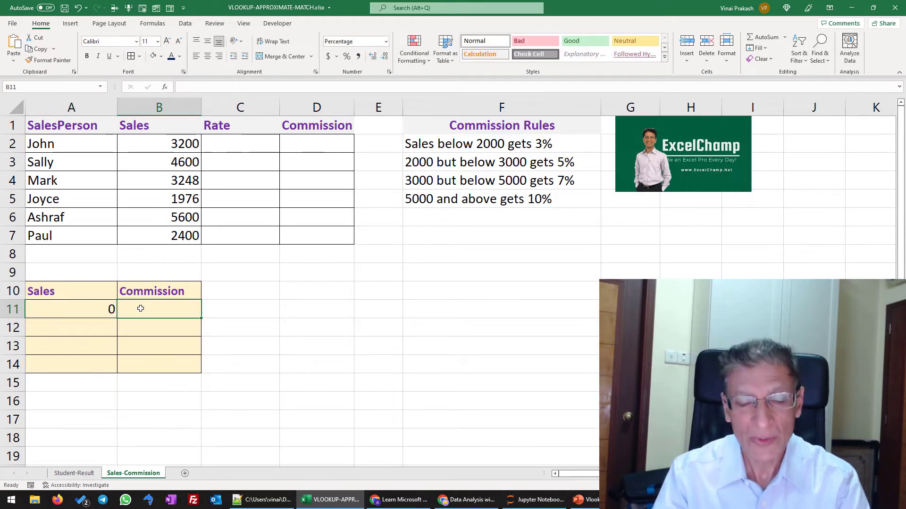
text(3%)
key(Return)
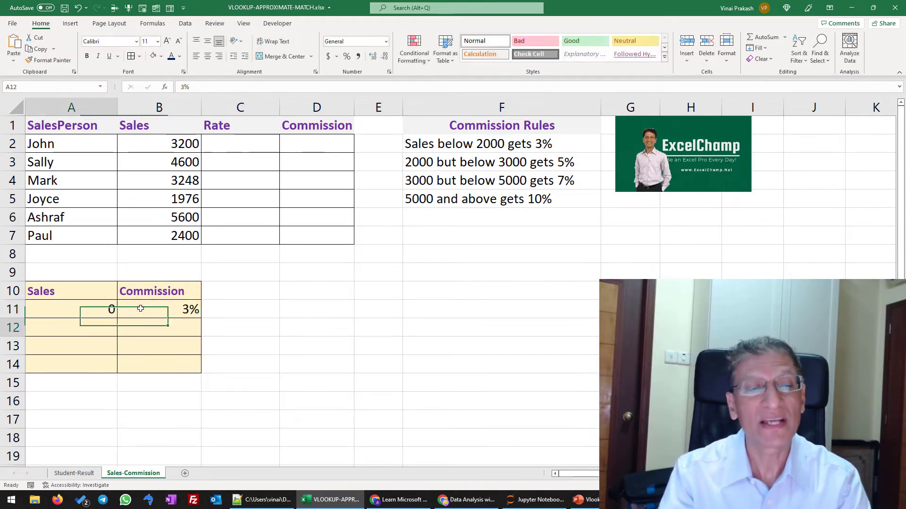
text(2000)
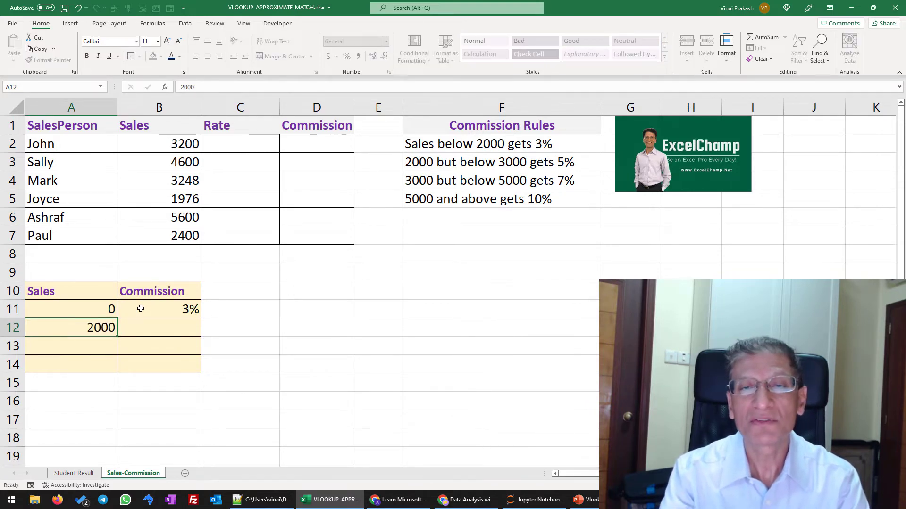
key(Right)
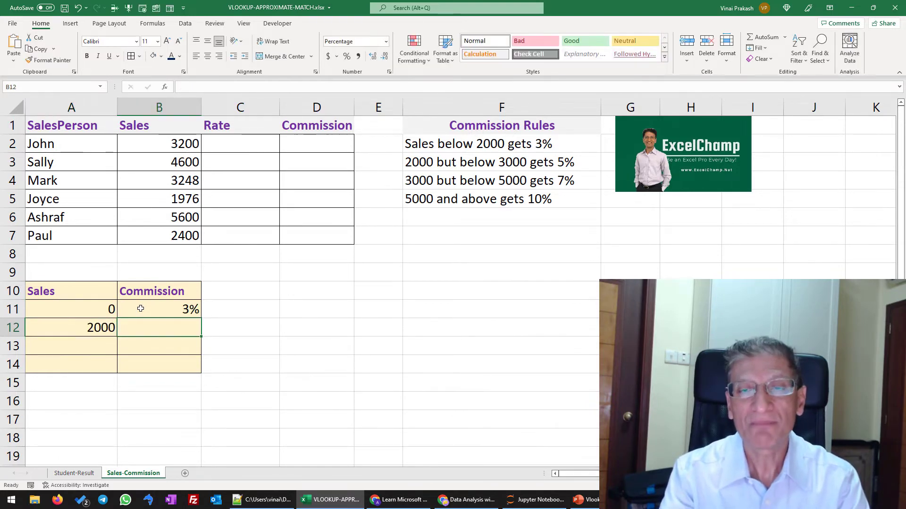
text(5%)
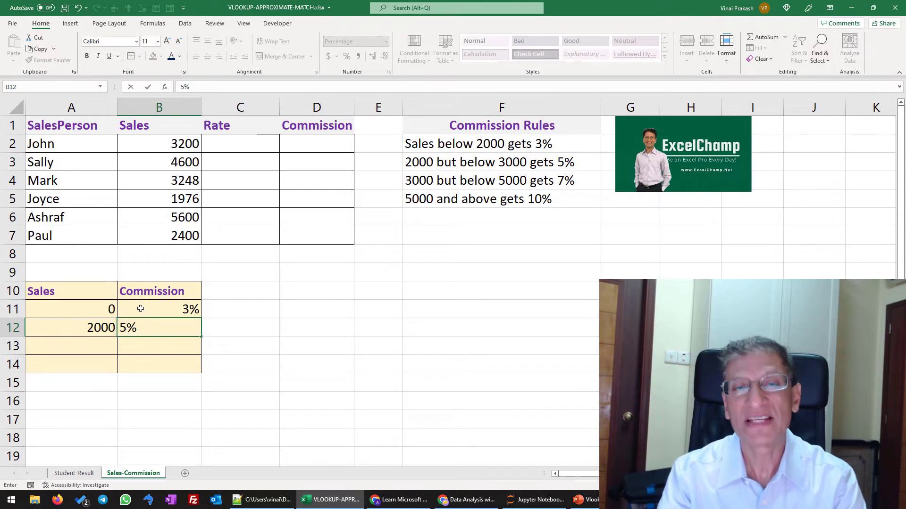
key(Return)
Enter the remaining brackets: 3000 at 7% and 5000 at 10% in rows 13–14
text(3000)
key(Right)
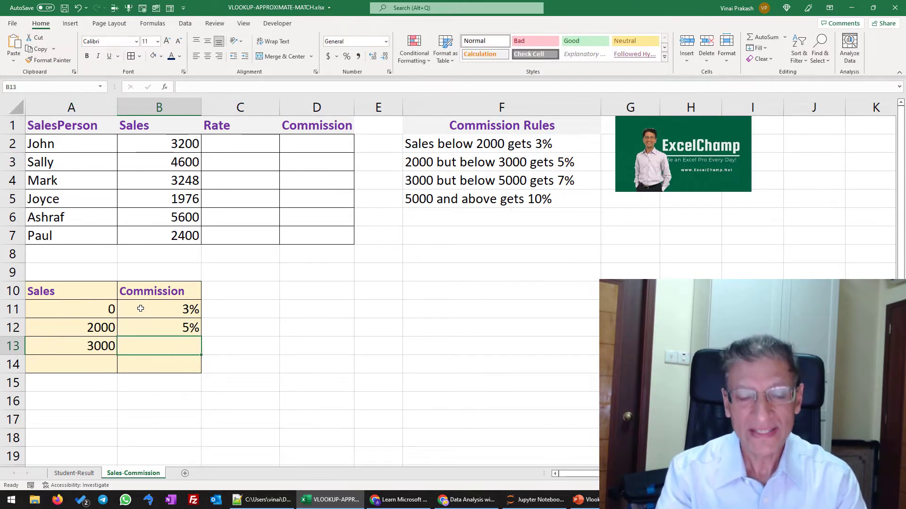
text(7%)
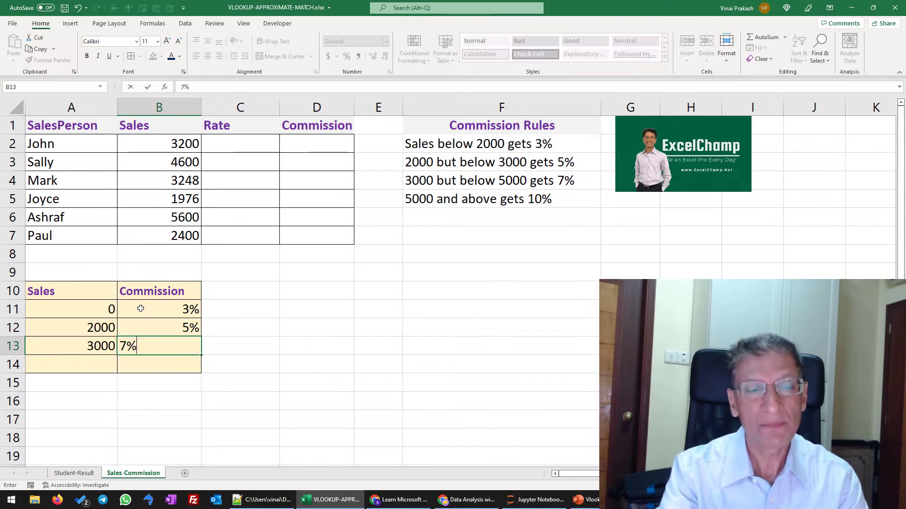
key(Return)
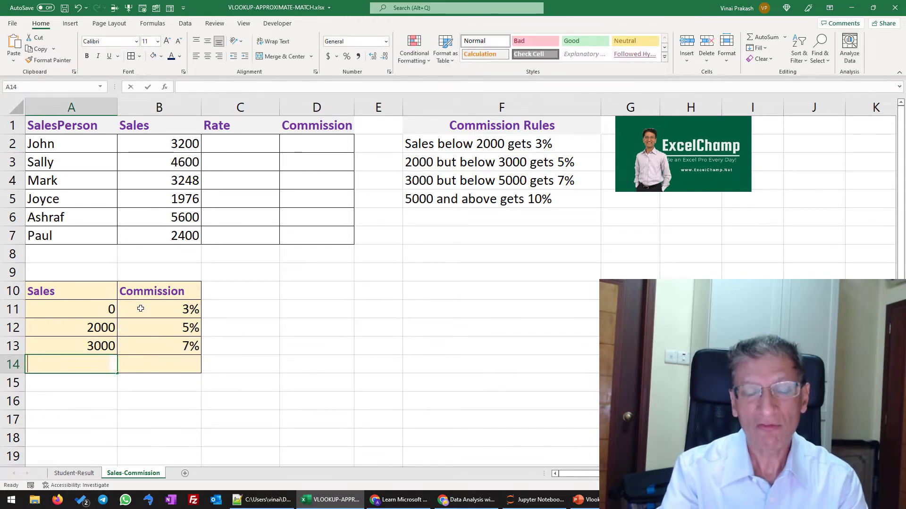
text(5000)
key(Tab)
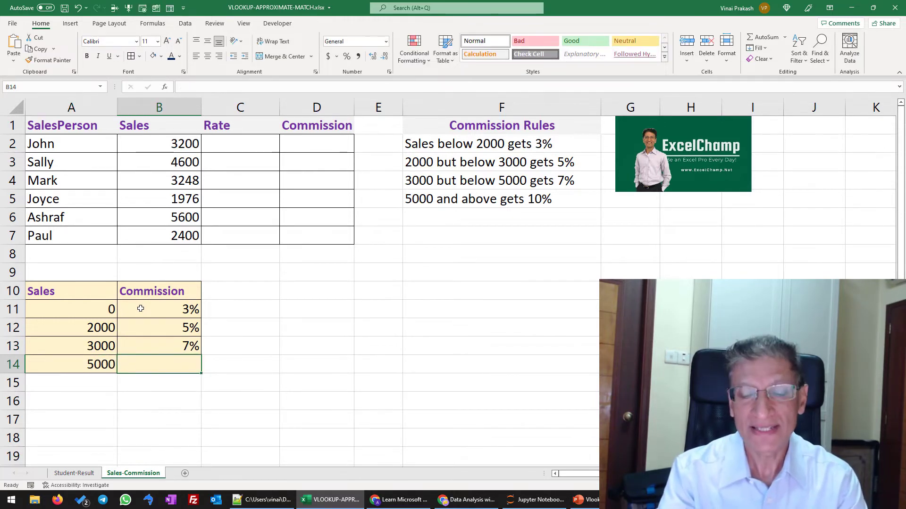
text(10%)
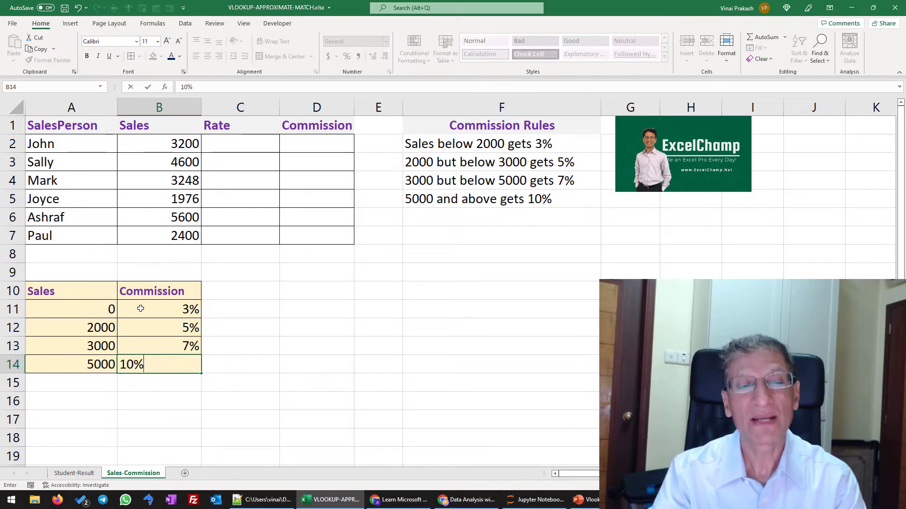
key(Return)
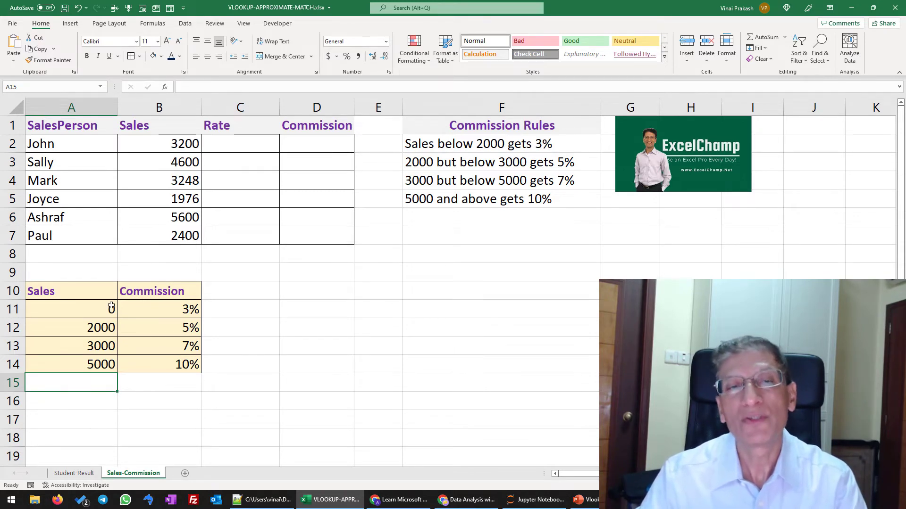
Enter =VLOOKUP(B2,$A$11:$B$14, 2) in C2, returning John's 0.07 rate
click(246, 147)
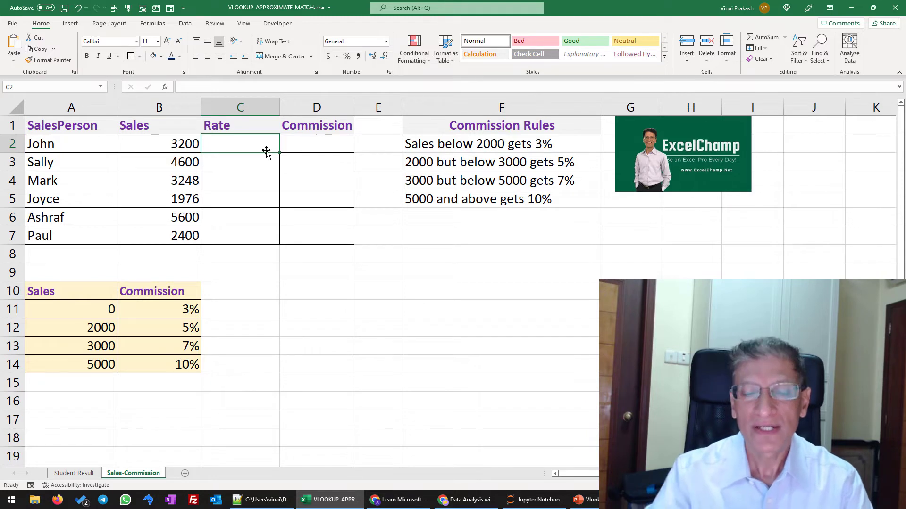
text(=)
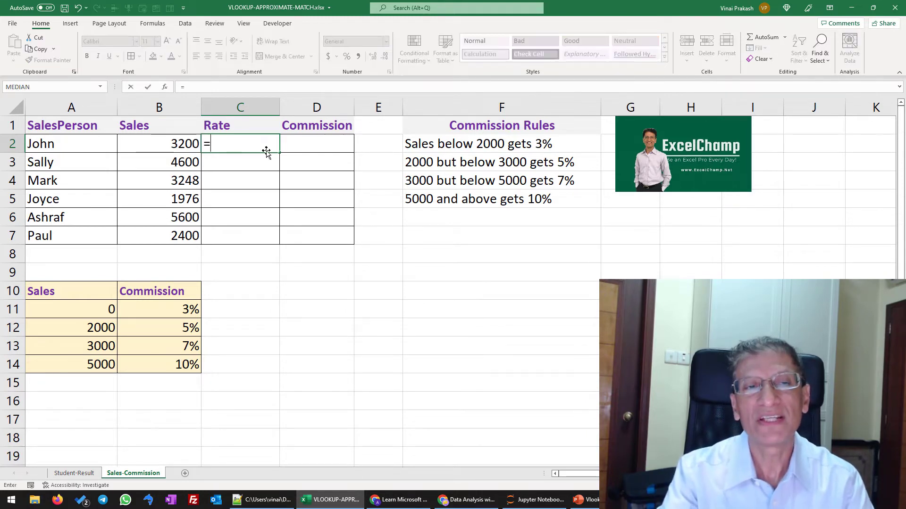
text(VL)
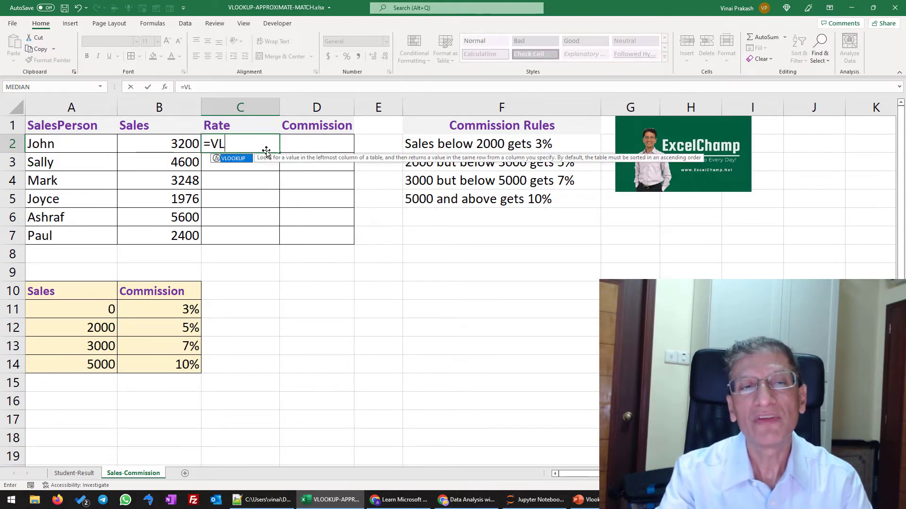
text(OOKUP()
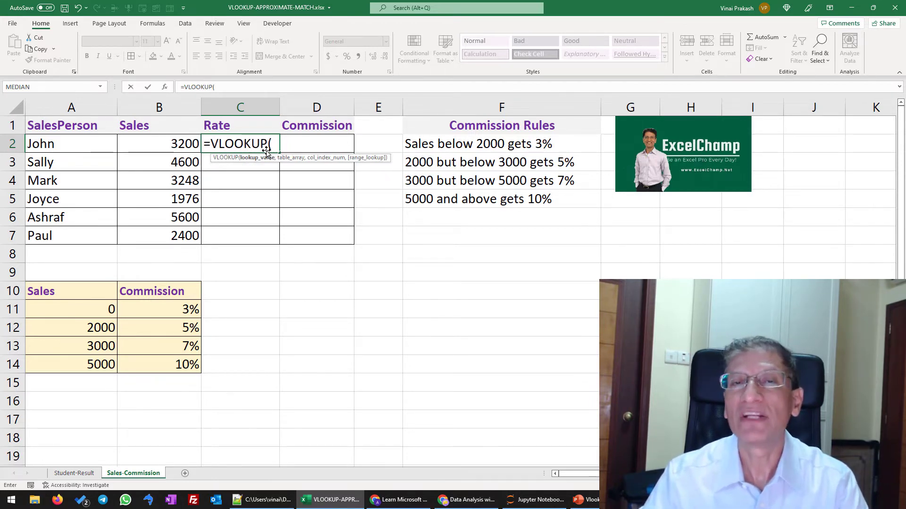
click(143, 145)
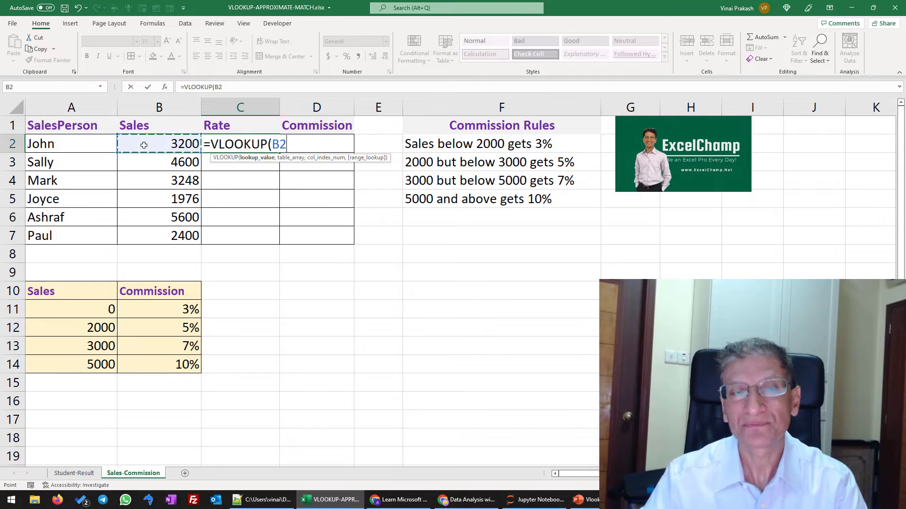
text(,)
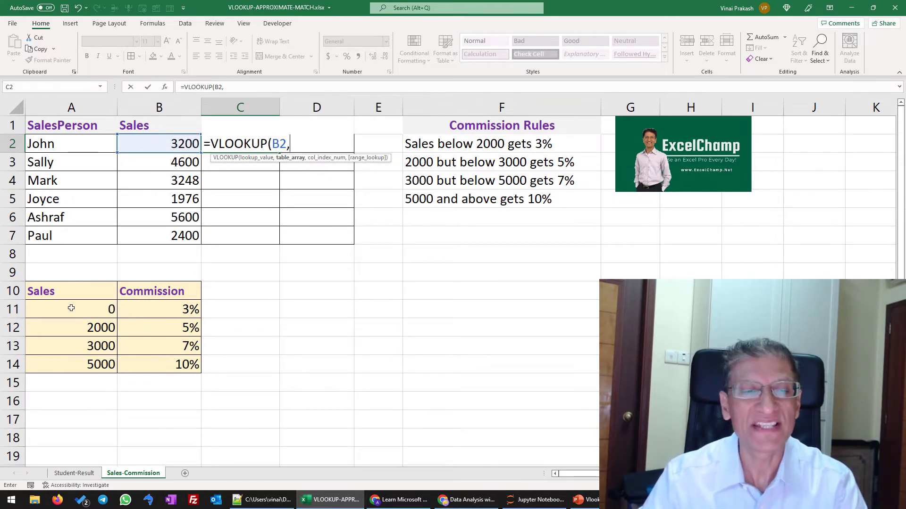
drag(72, 310, 152, 360)
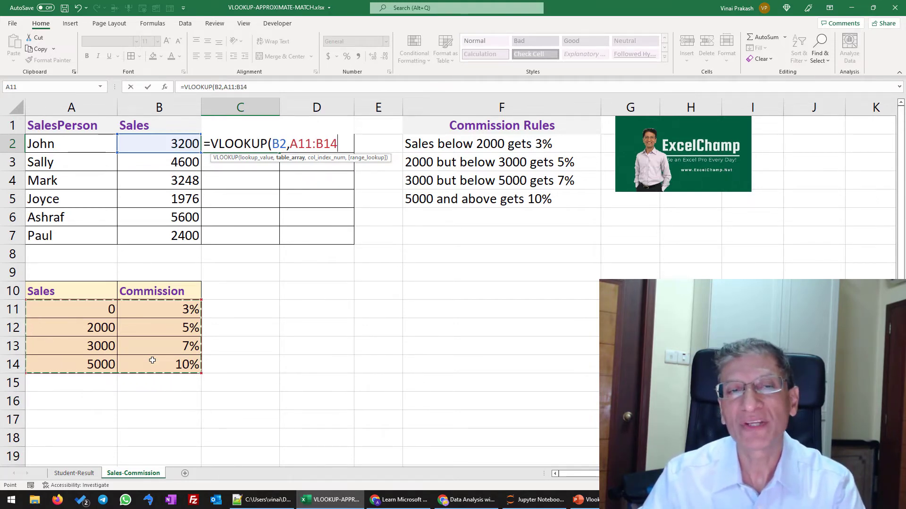
key(F4)
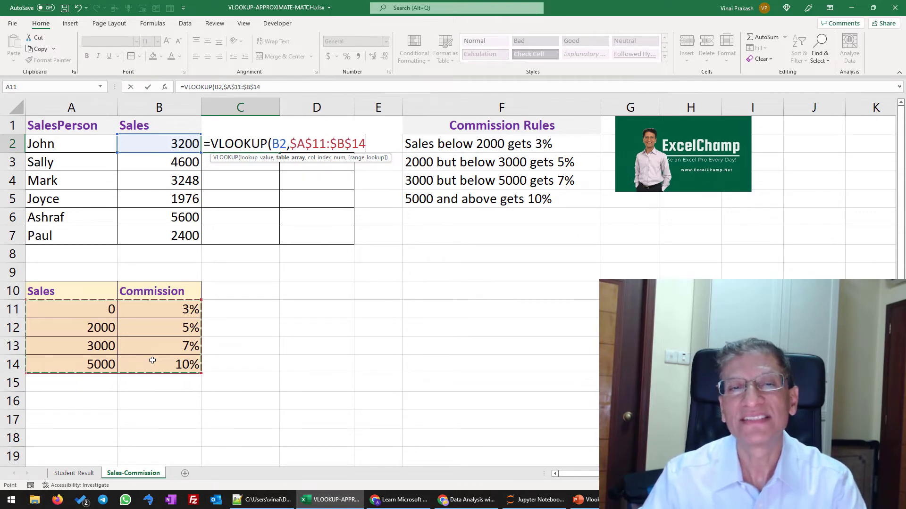
text(,)
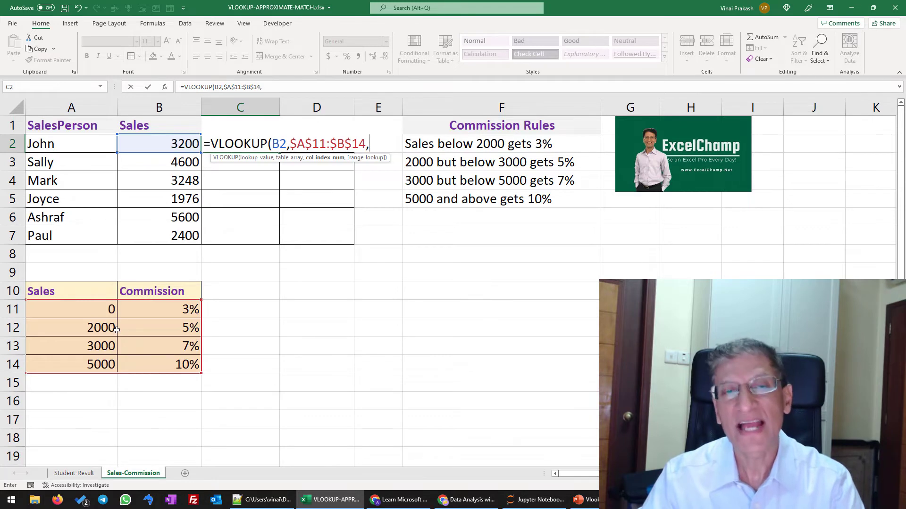
text(2)
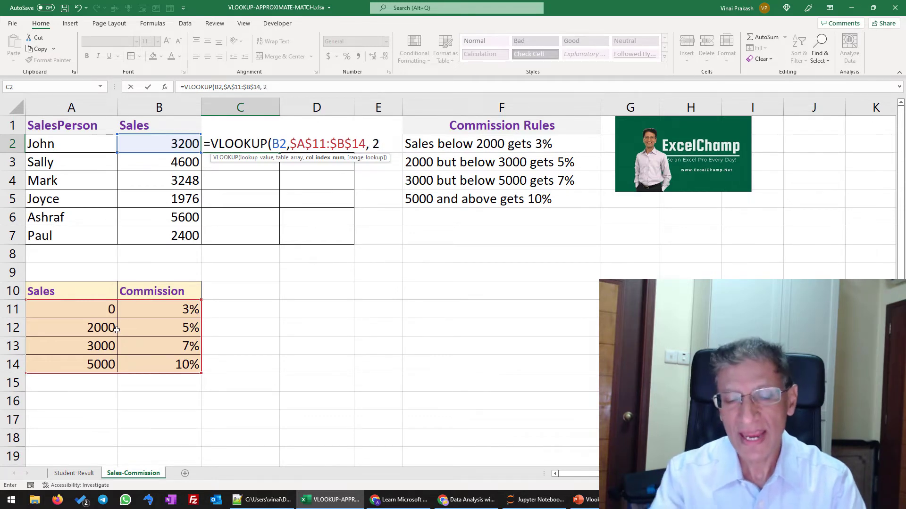
text())
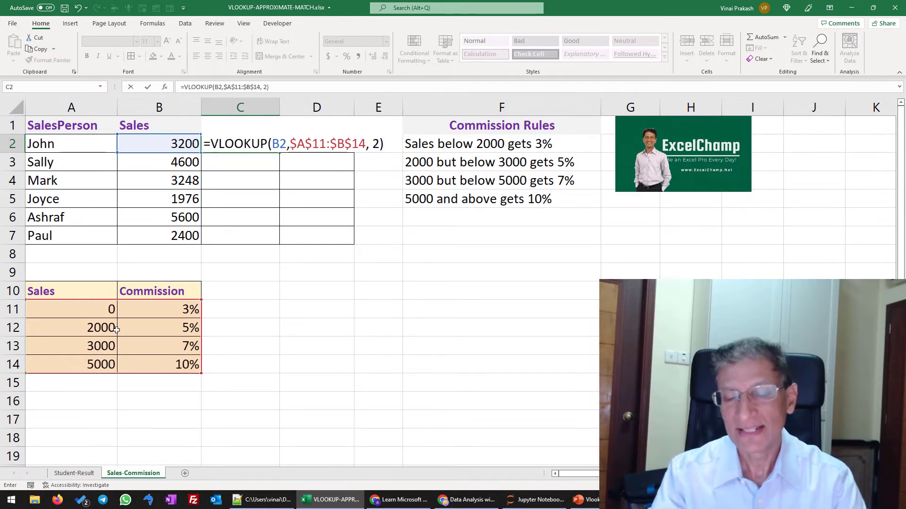
key(Return)
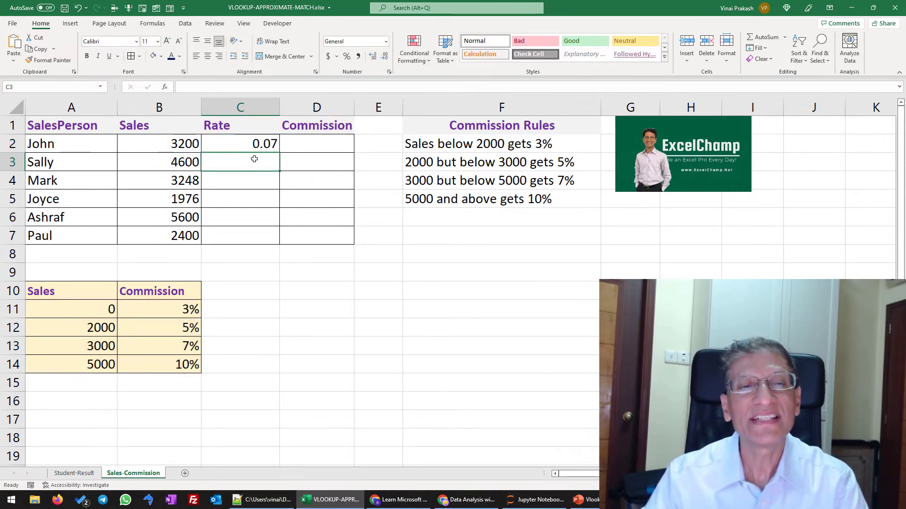
Copy C2's rate formula down to C7, check the sales figures, and select C2:C7
click(259, 144)
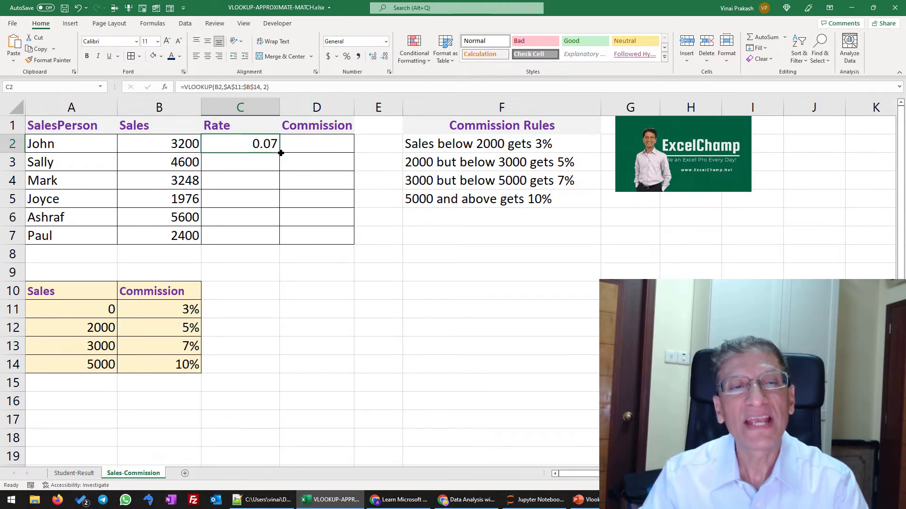
drag(279, 152, 271, 238)
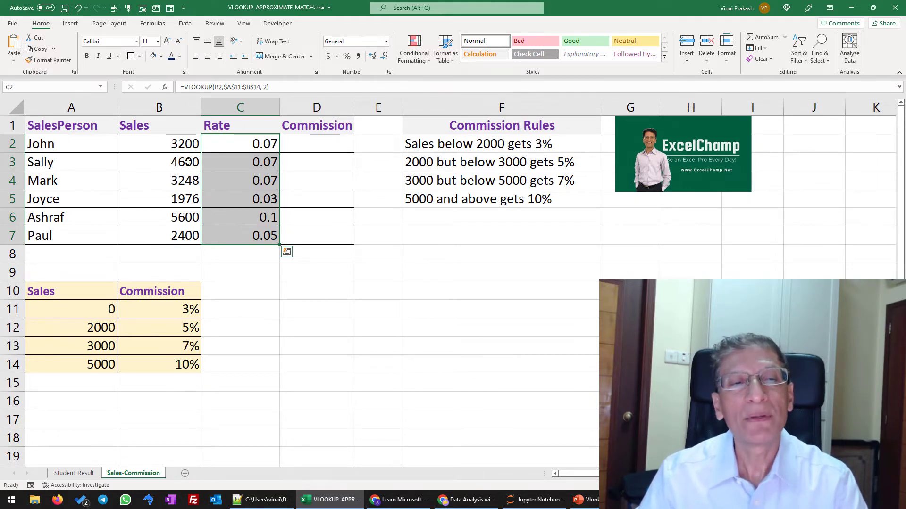
click(162, 164)
click(148, 187)
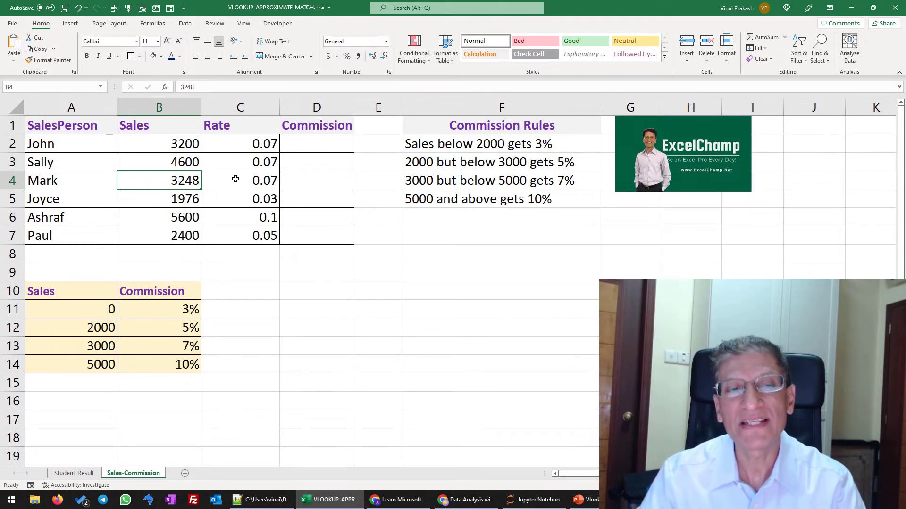
click(168, 201)
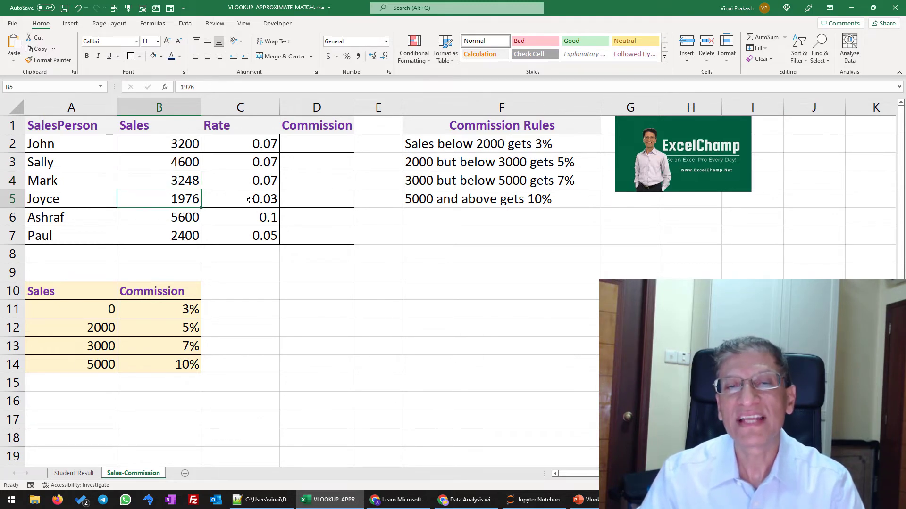
click(164, 219)
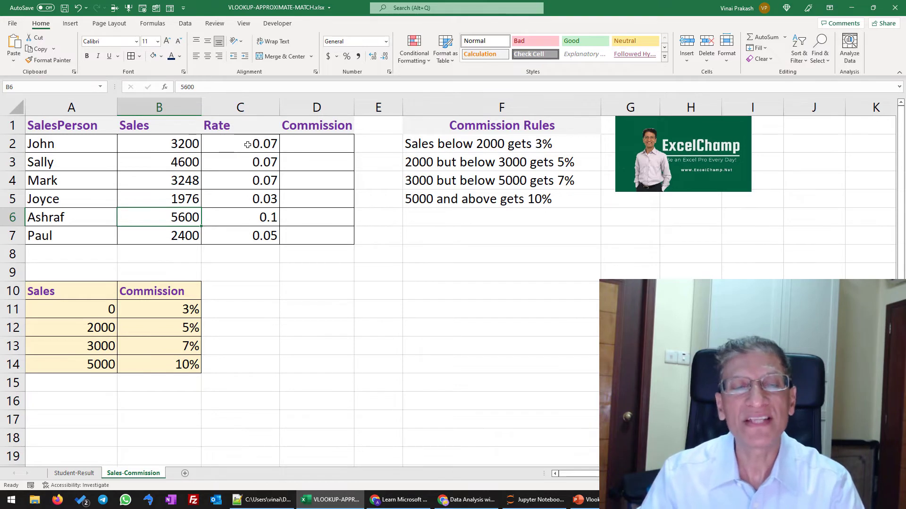
drag(248, 144, 235, 232)
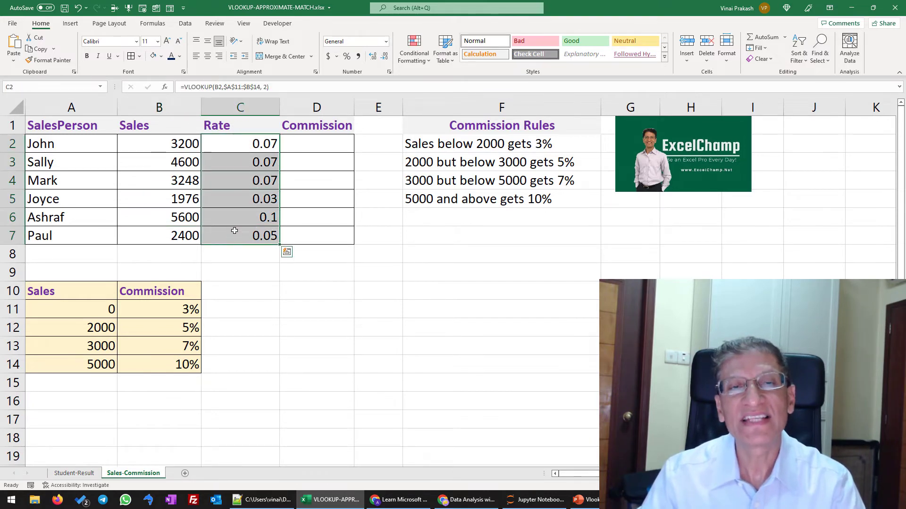
Show the rates as percentages and fill D2:D7 with the commission formula =B2*C2
click(347, 57)
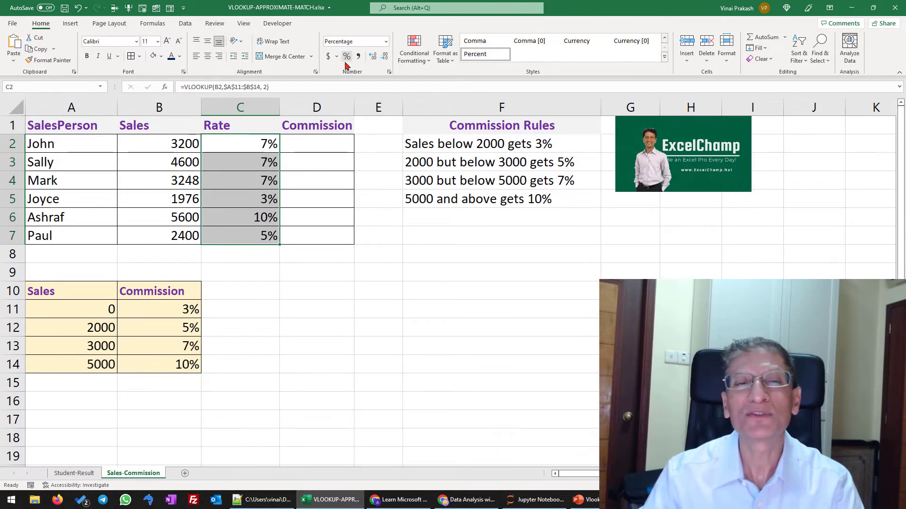
click(323, 144)
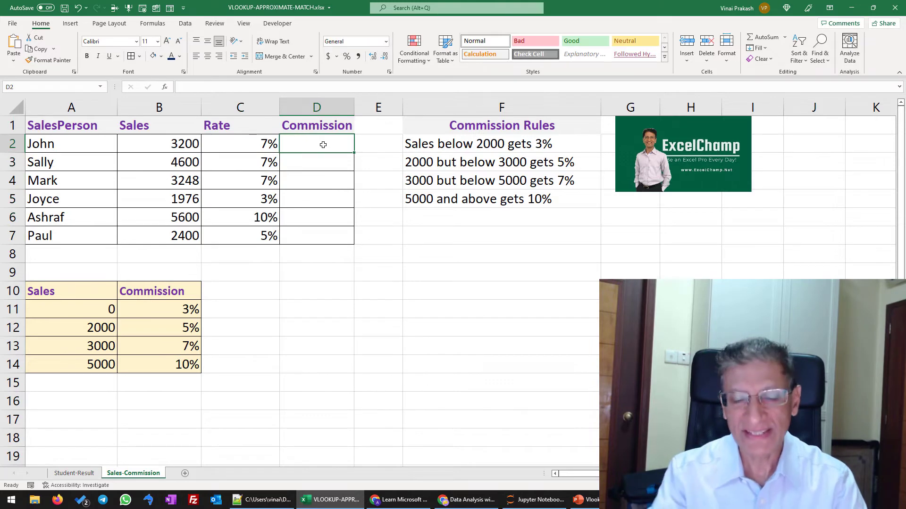
text(=)
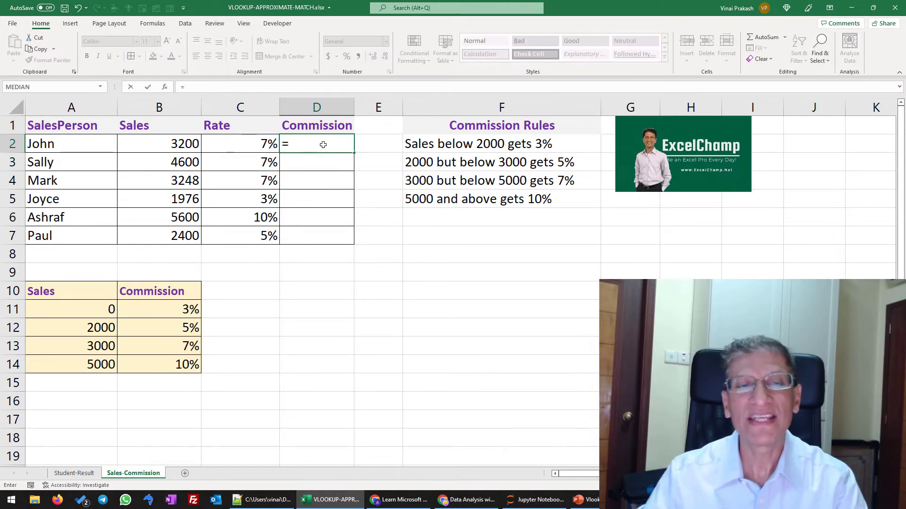
click(175, 145)
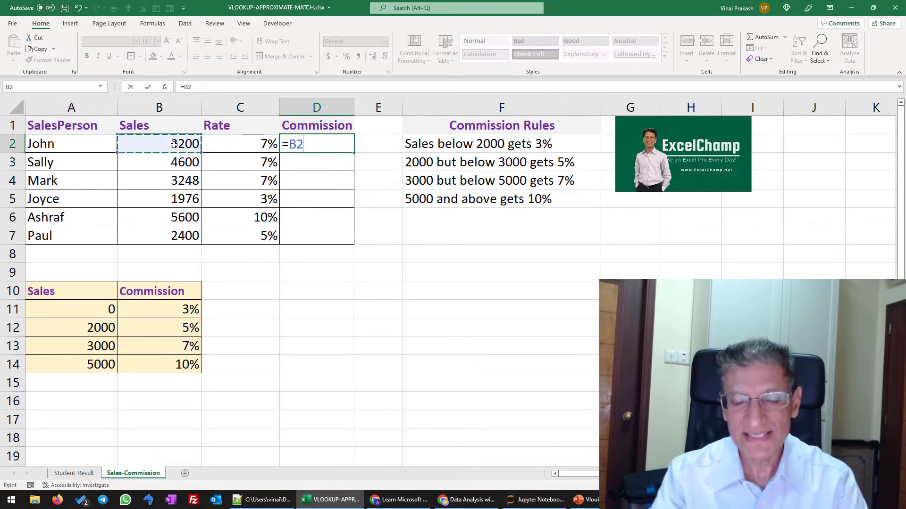
text(*)
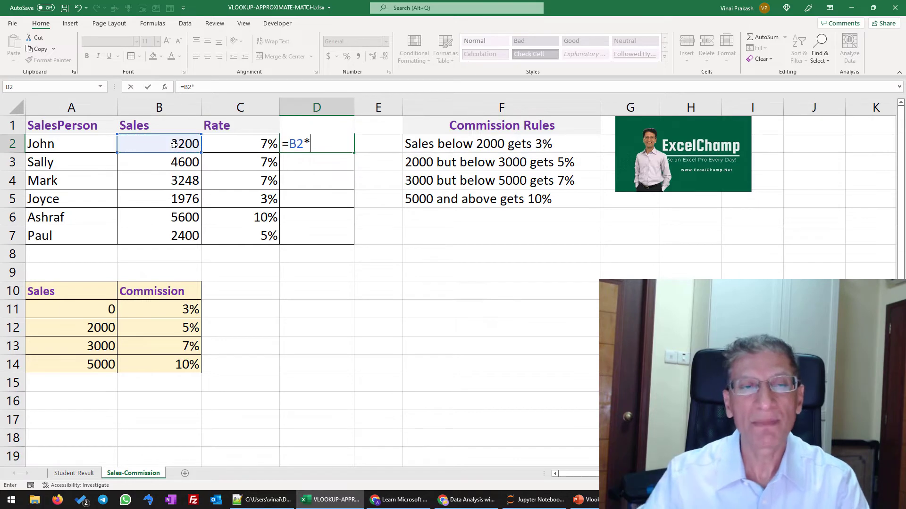
click(225, 146)
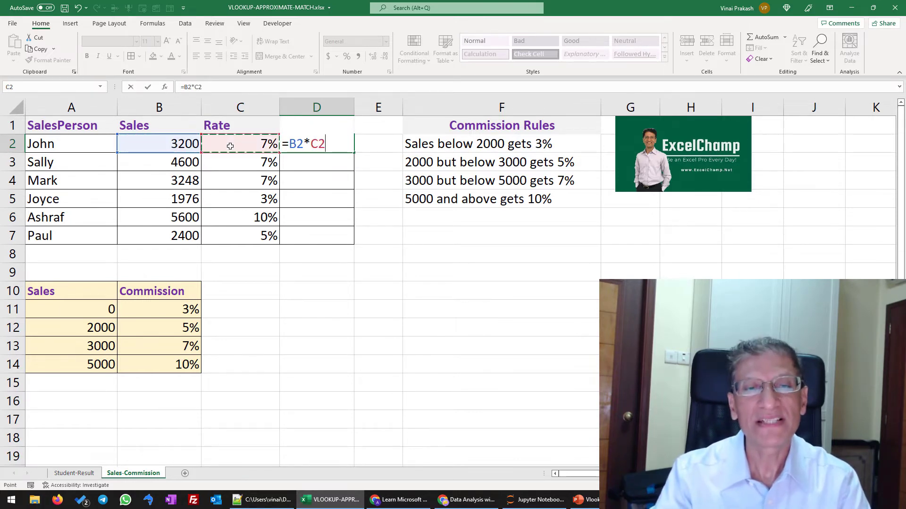
key(Return)
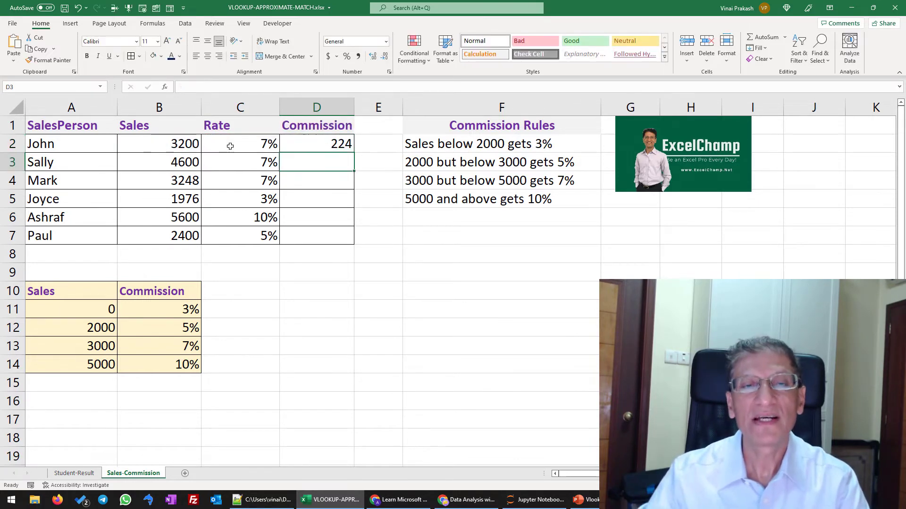
click(317, 145)
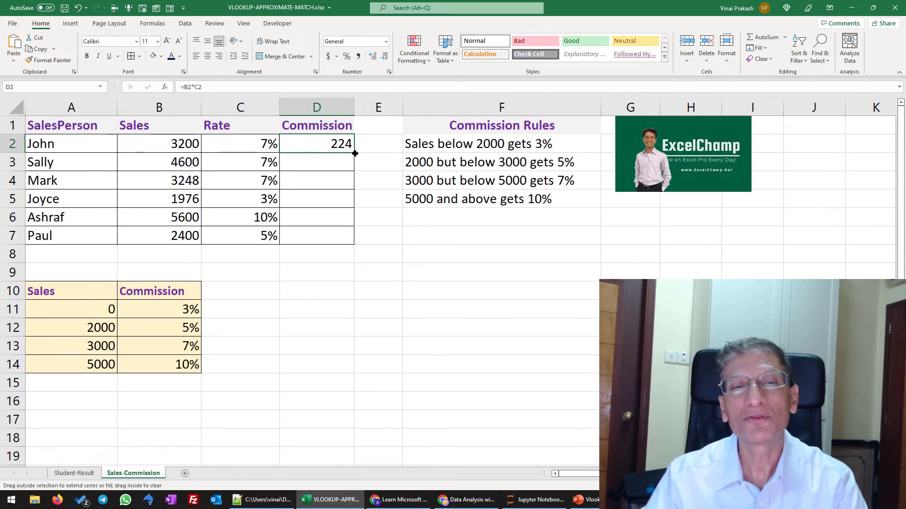
drag(354, 153, 349, 242)
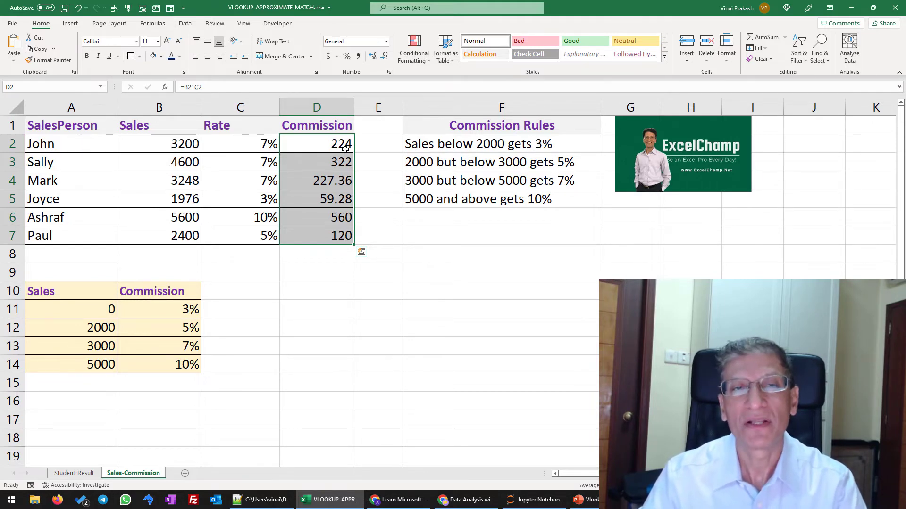
Apply Accounting ($) format to commissions D2:D7, then deselect the column
click(329, 57)
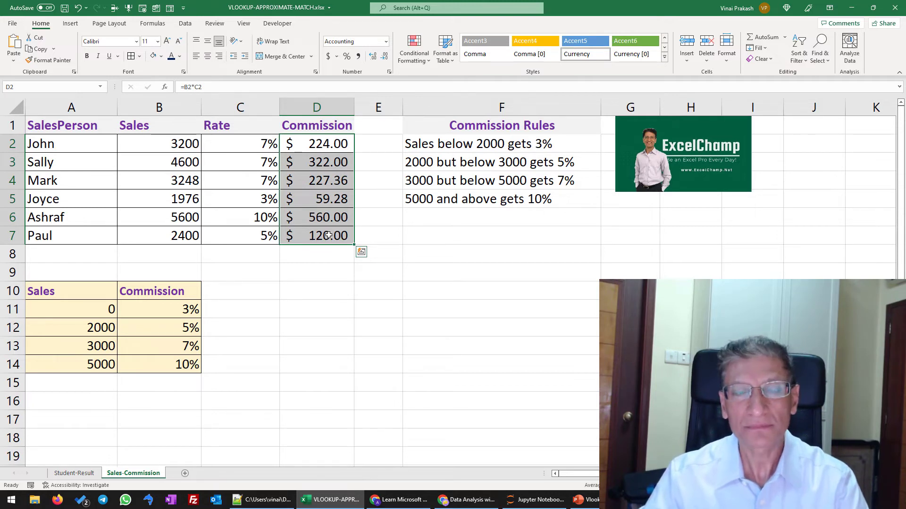
click(309, 269)
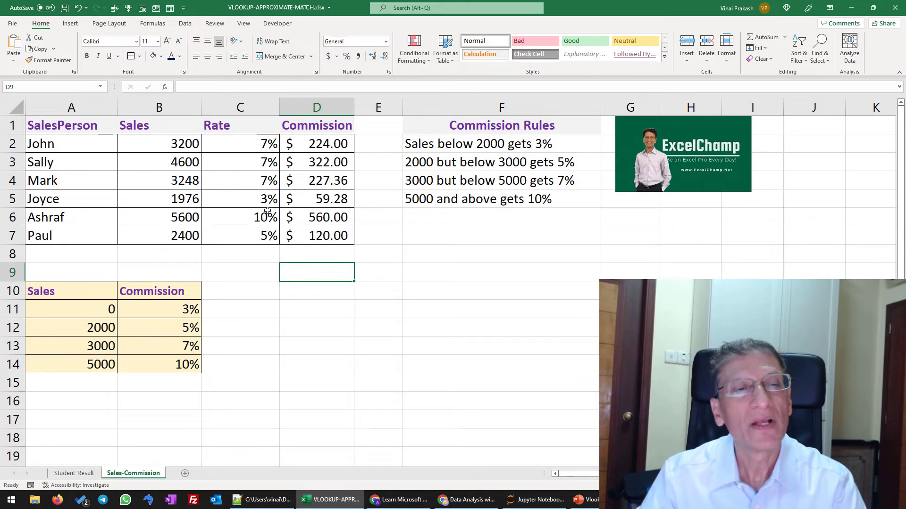
click(149, 143)
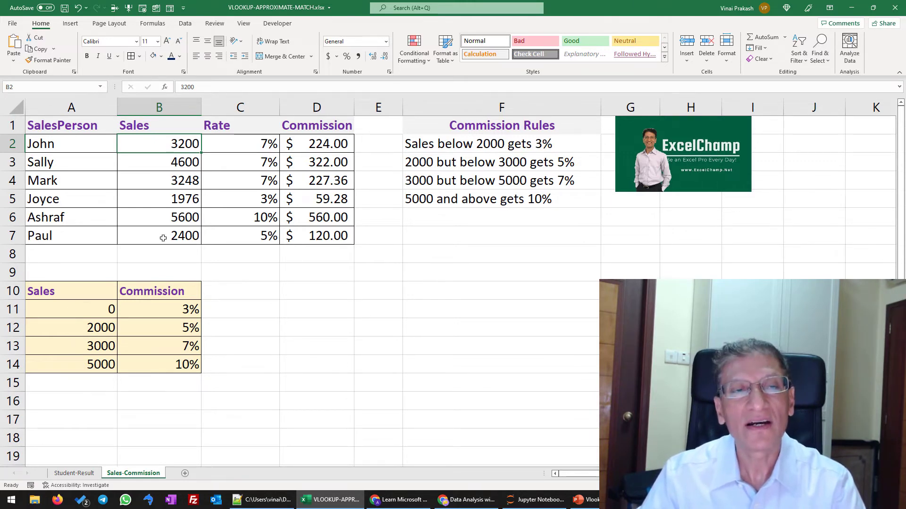
double_click(241, 141)
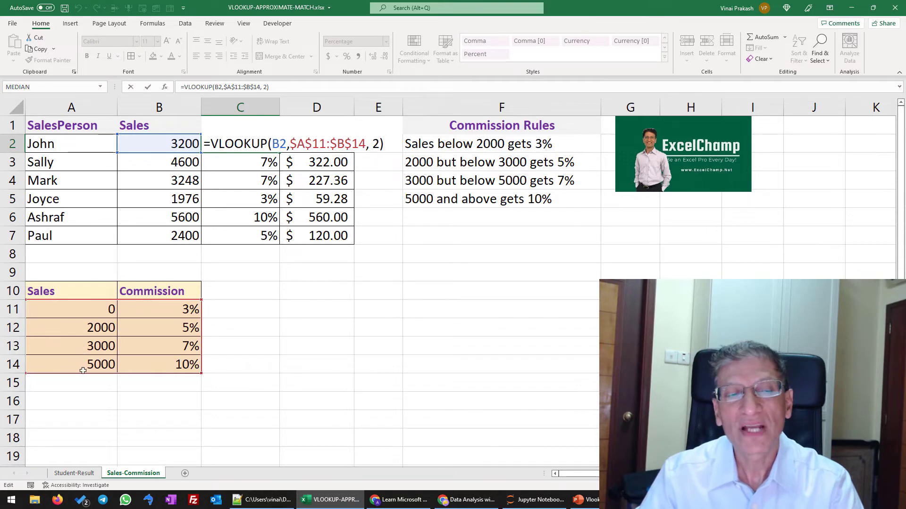
click(83, 366)
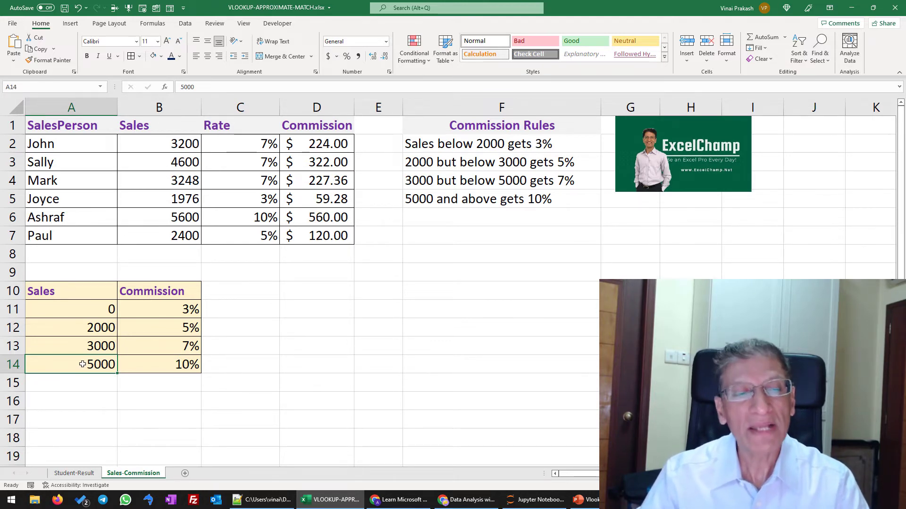
click(85, 346)
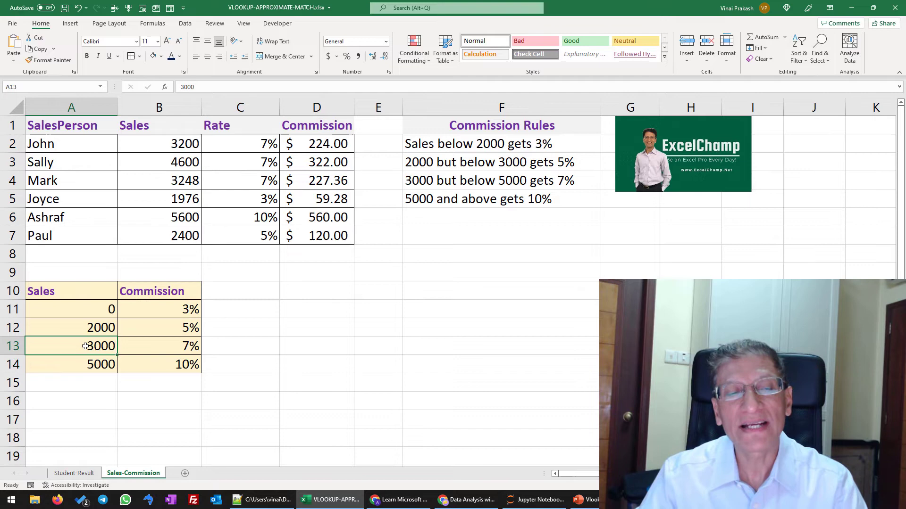
click(157, 347)
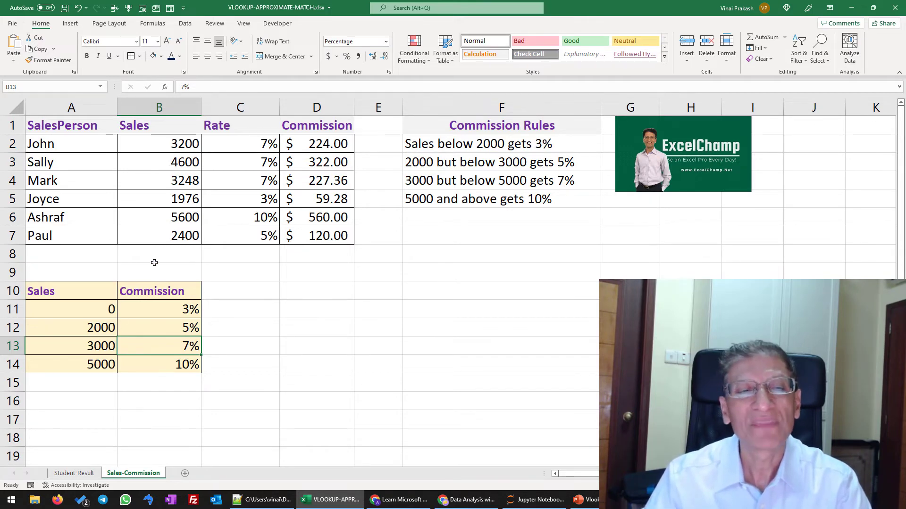
click(150, 200)
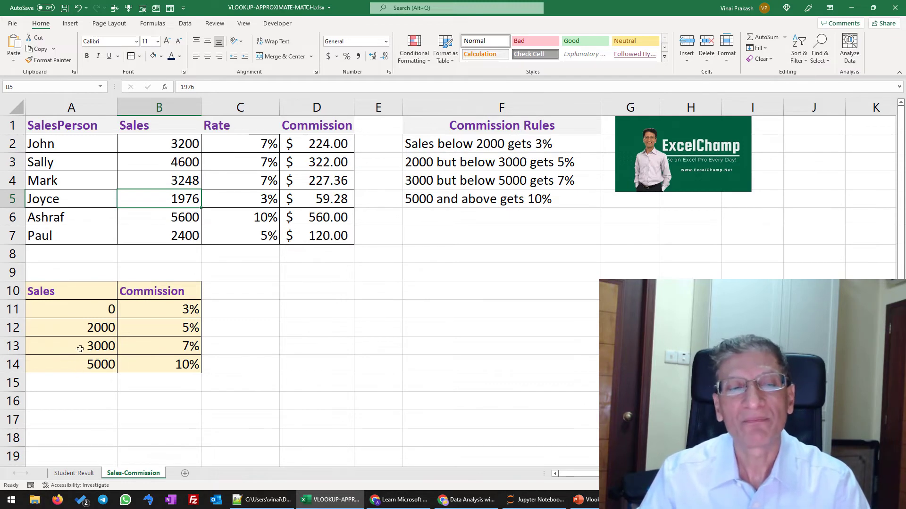
click(88, 310)
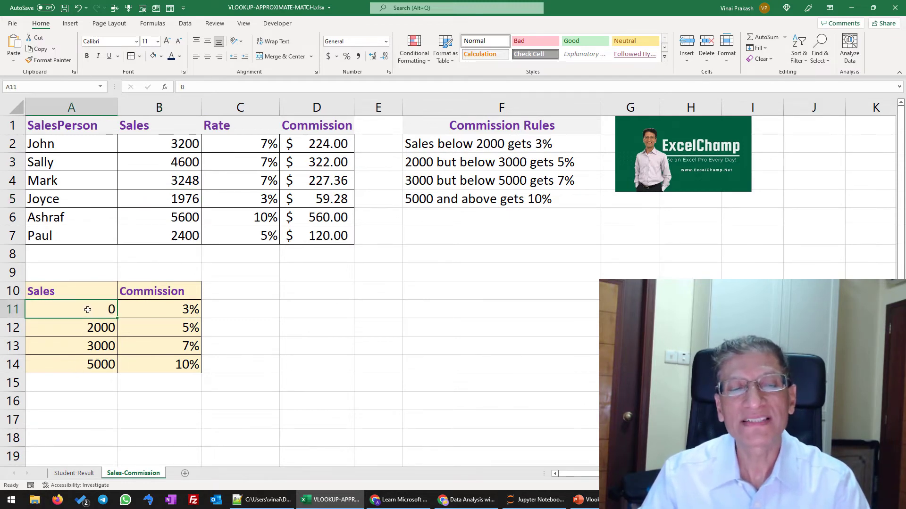
click(160, 307)
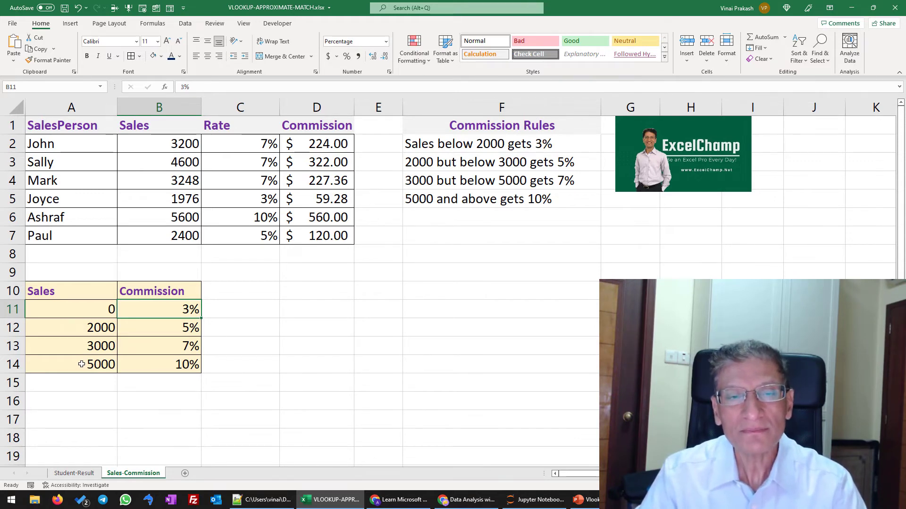
Open the Student-Result sheet and review the grading rules in E2 and E3
click(71, 473)
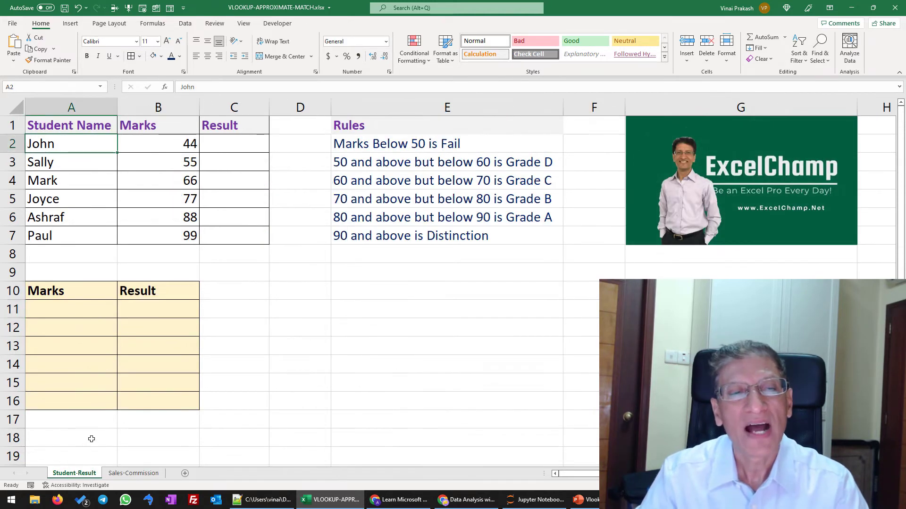
click(406, 146)
click(400, 166)
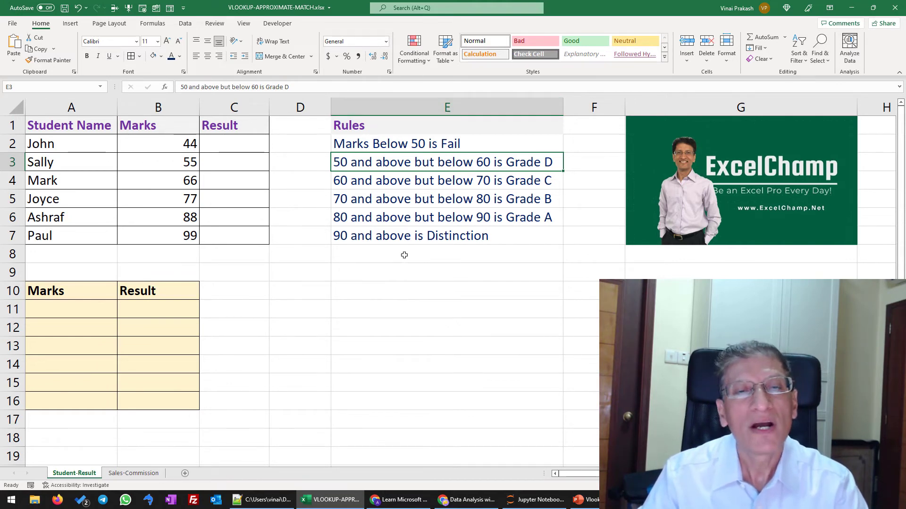
Enter grade brackets 0 Fail, 50 D and 60 C in rows 11–13
click(97, 312)
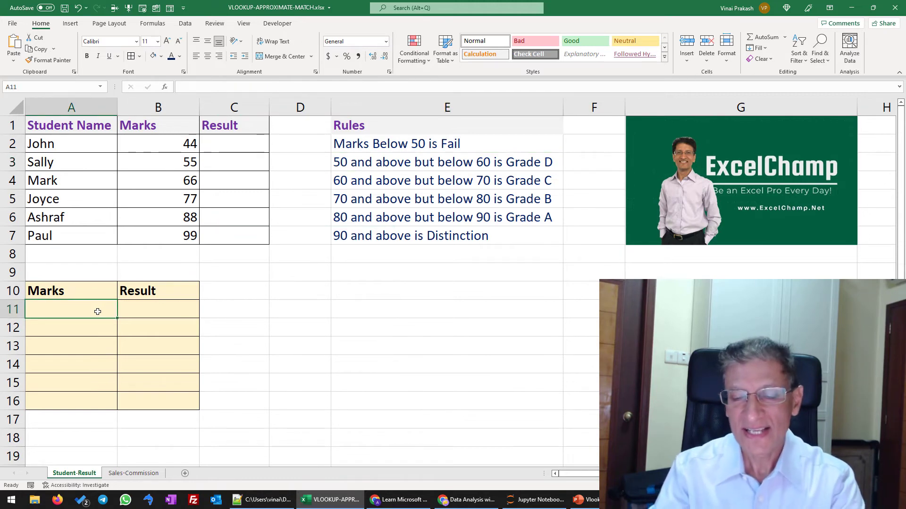
text(0)
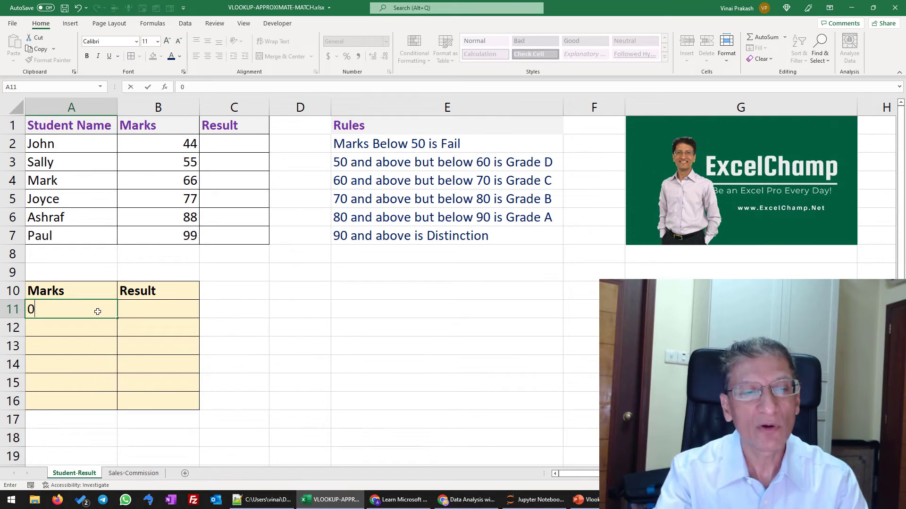
key(Tab)
text(Fail)
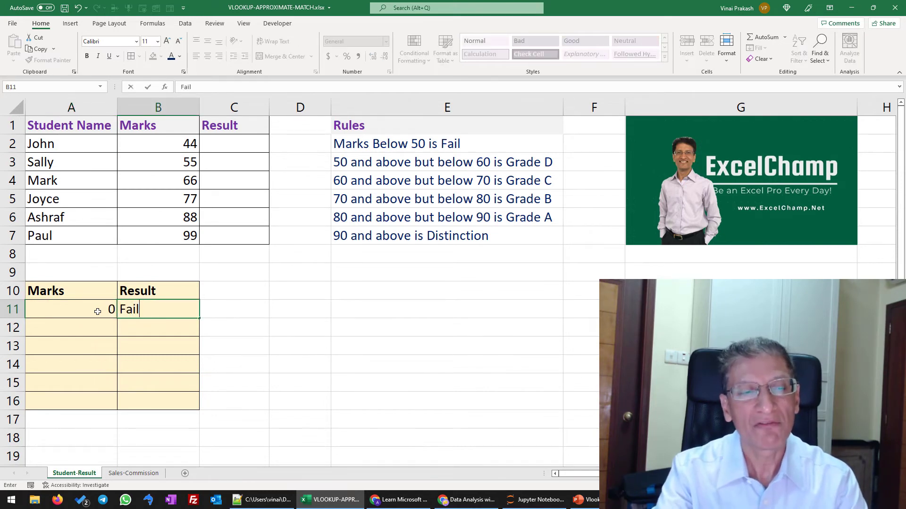
key(Return)
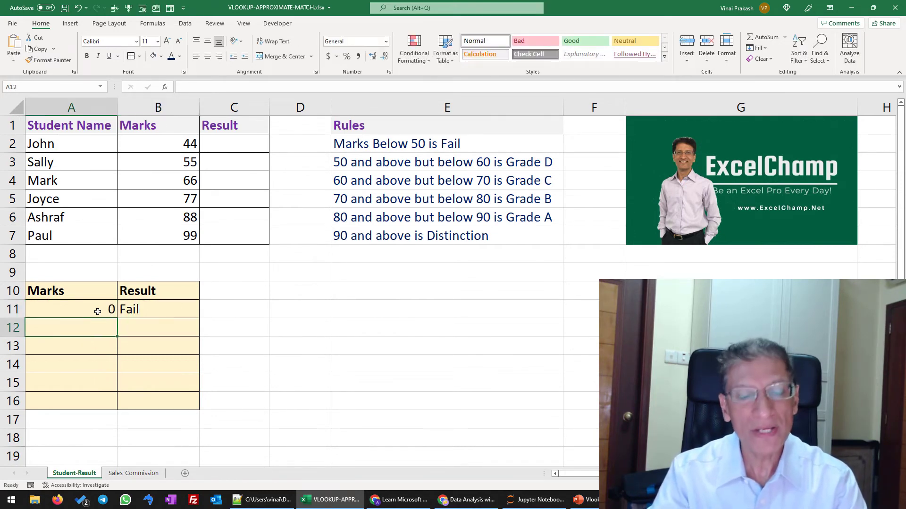
text(50)
key(Tab)
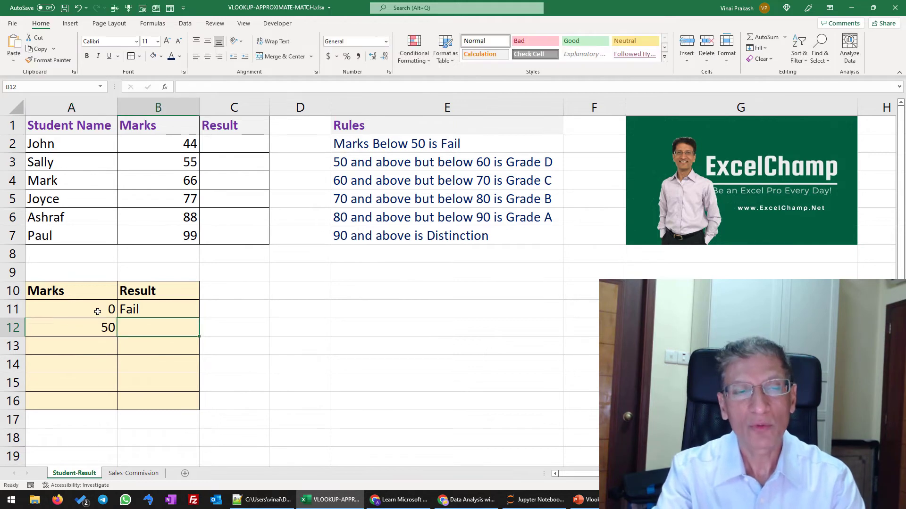
text(D)
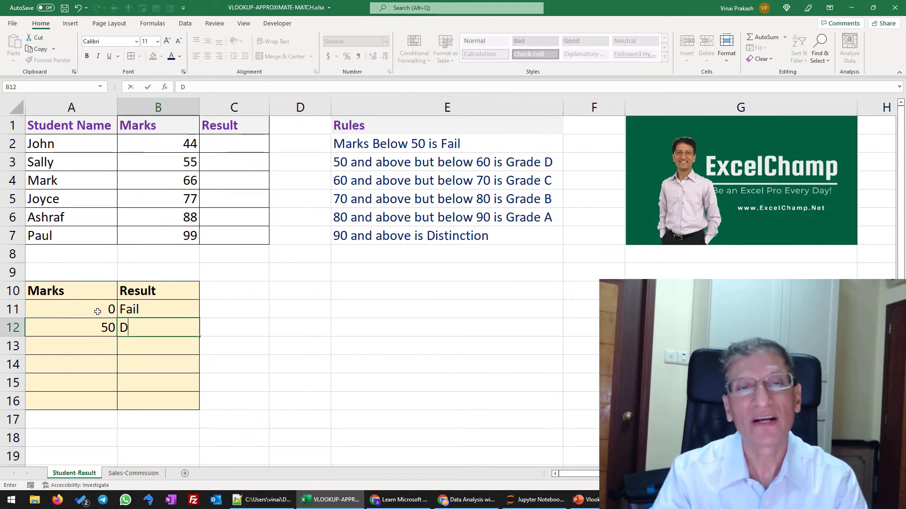
key(Return)
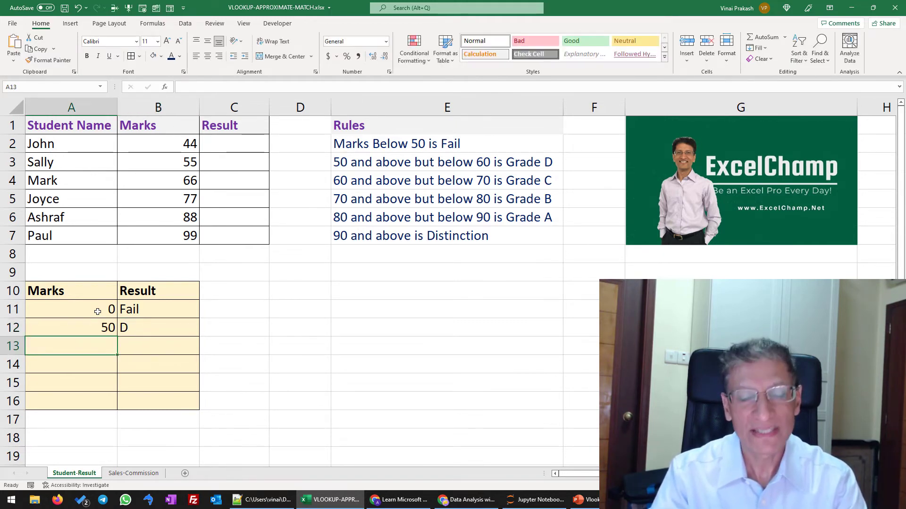
text(60)
key(Tab)
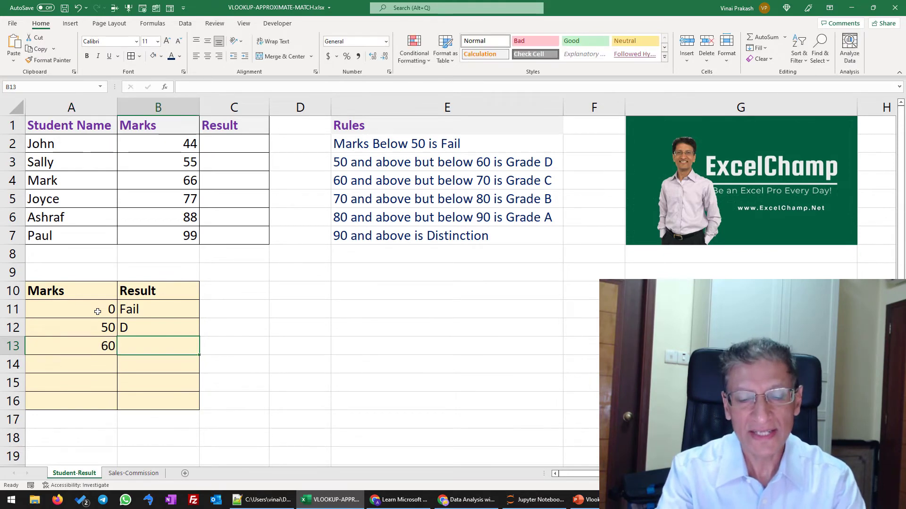
text(C)
key(Return)
Enter grade brackets 70 B, 80 A and 90 Distinction in rows 14–16
text(70)
key(ctrl+Return)
key(Tab)
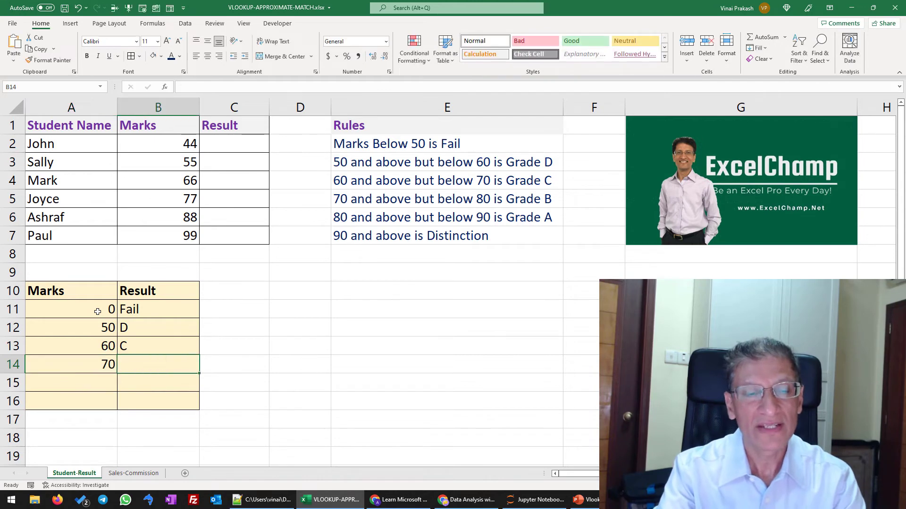
text(B)
key(Return)
text(80)
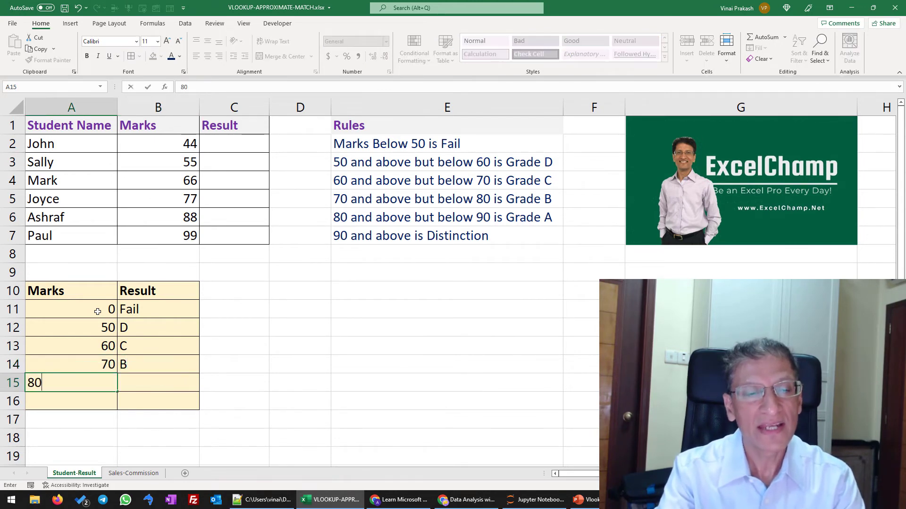
key(Tab)
text(A)
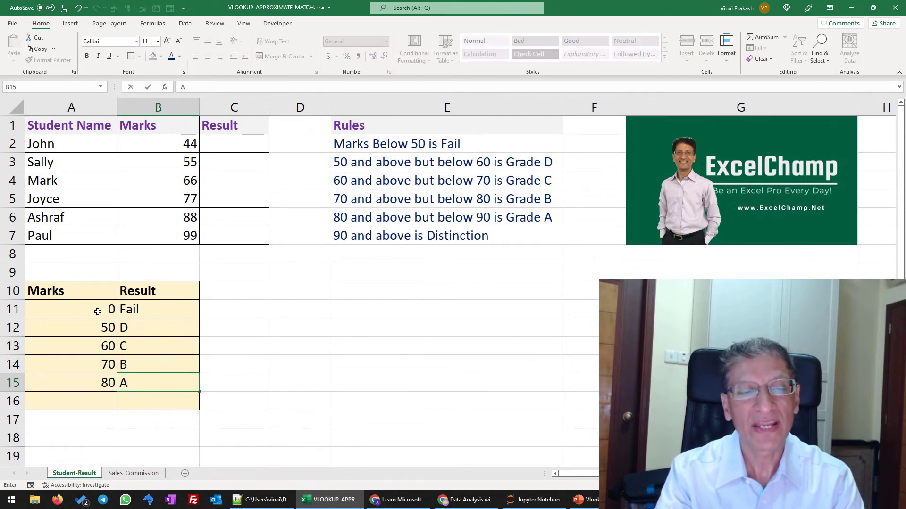
key(Return)
text(90)
key(Tab)
text(Distinctino)
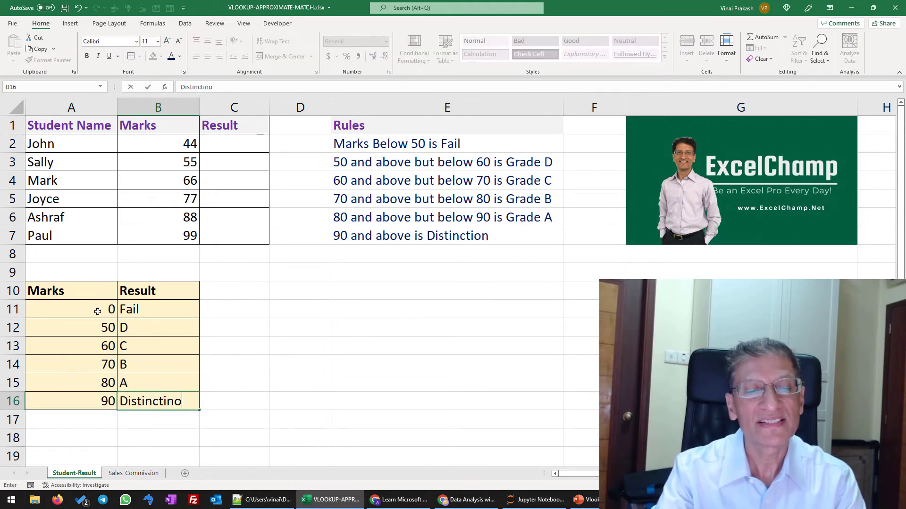
key(Return)
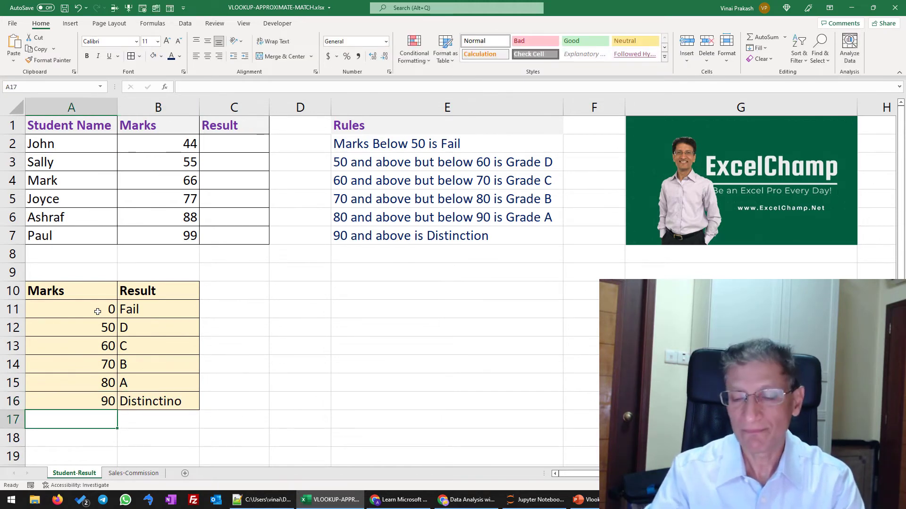
Correct the misspelled 'Distinctino' to 'Distinction' in the formula bar
key(Up)
key(Right)
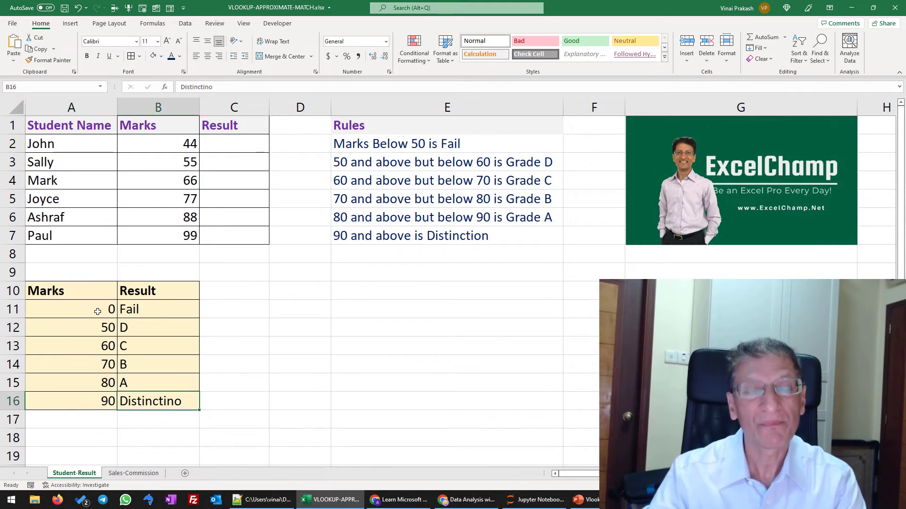
click(233, 90)
key(BackSpace)
text(on)
key(Return)
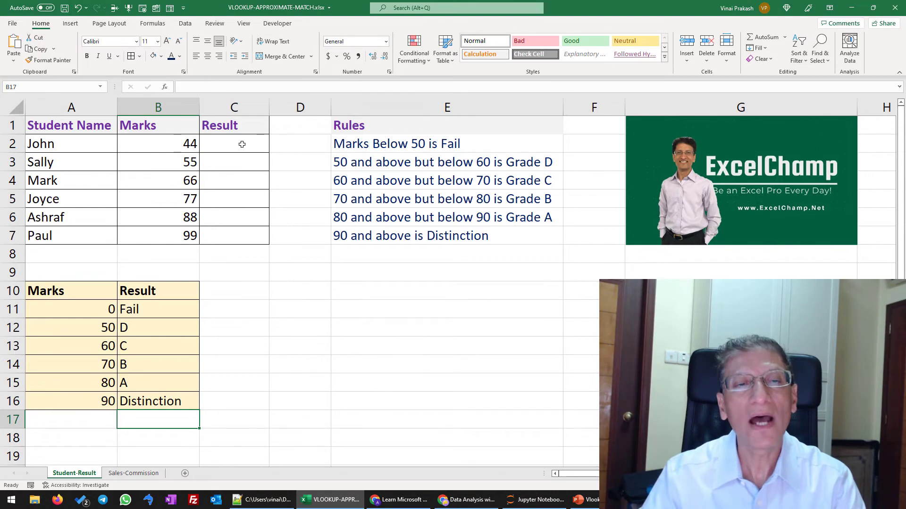
Widen column C and enter =VLOOKUP(B2,$A$11:$B$16, 2) in C2, giving Fail
click(241, 144)
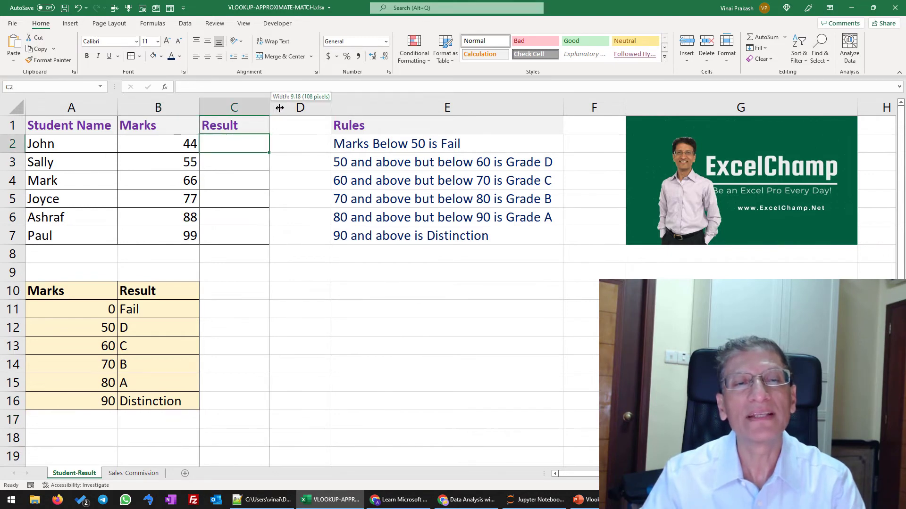
drag(282, 108, 294, 108)
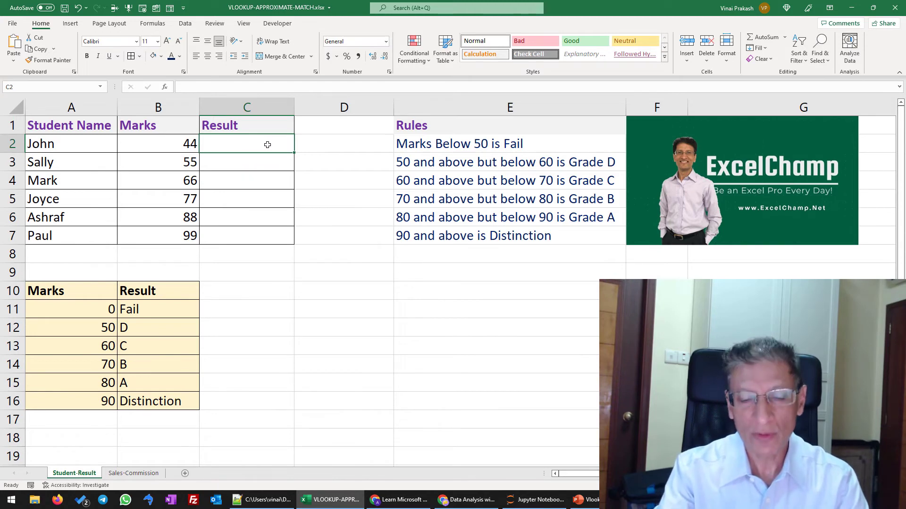
text(=VLO)
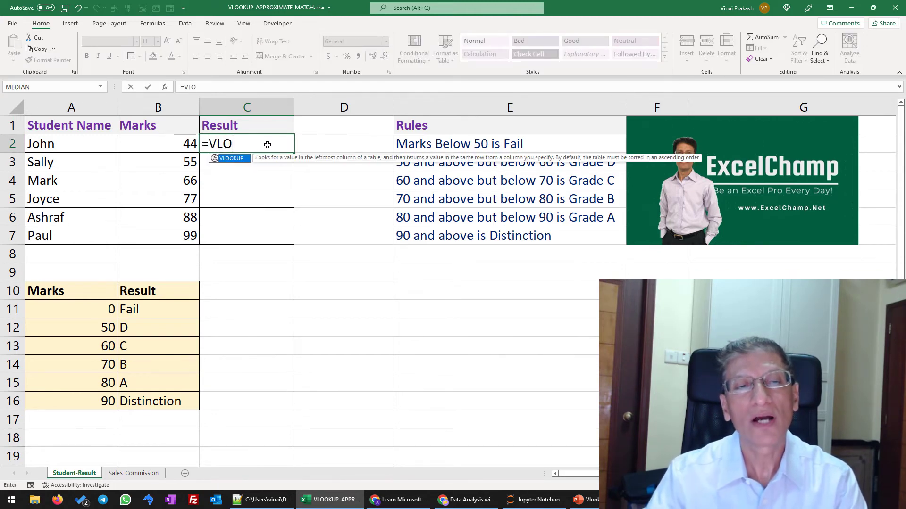
key(Tab)
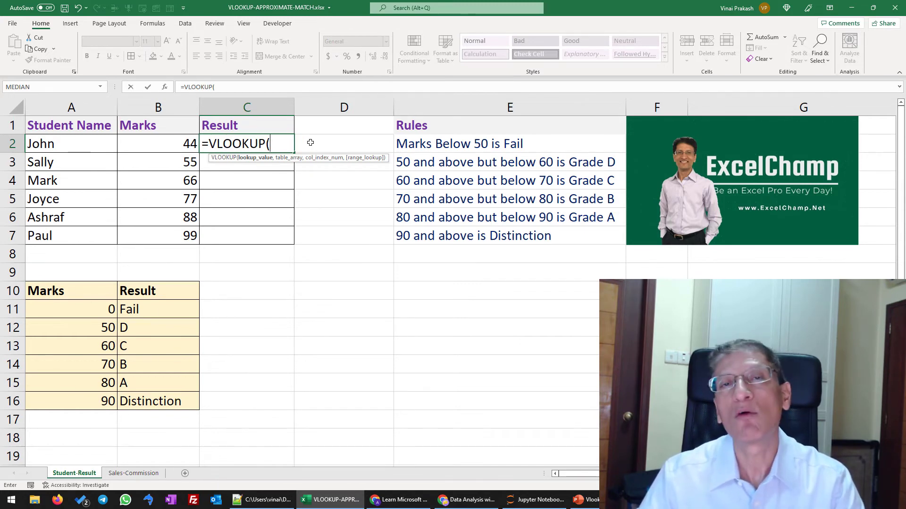
click(180, 141)
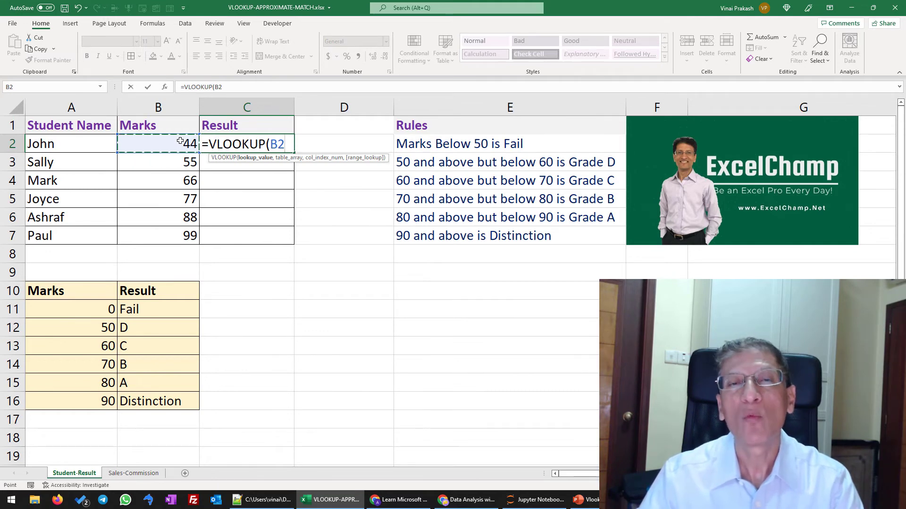
text(,)
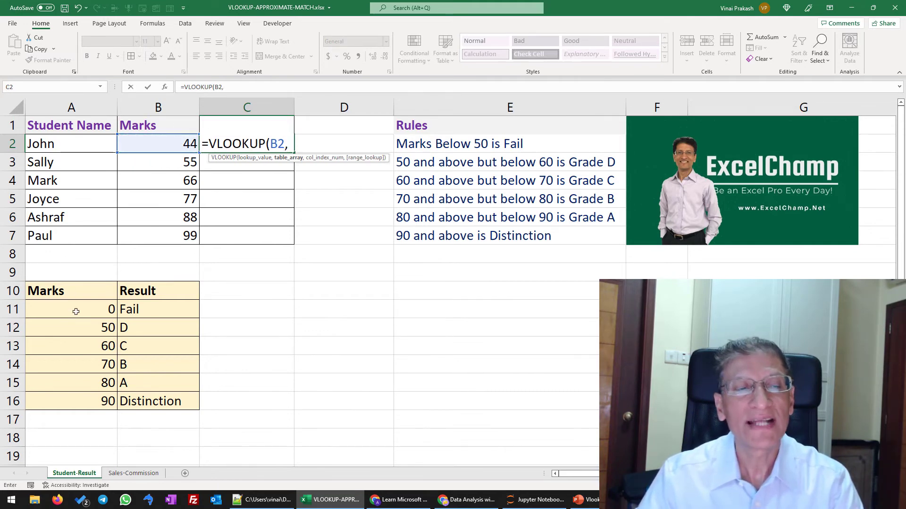
drag(90, 310, 162, 401)
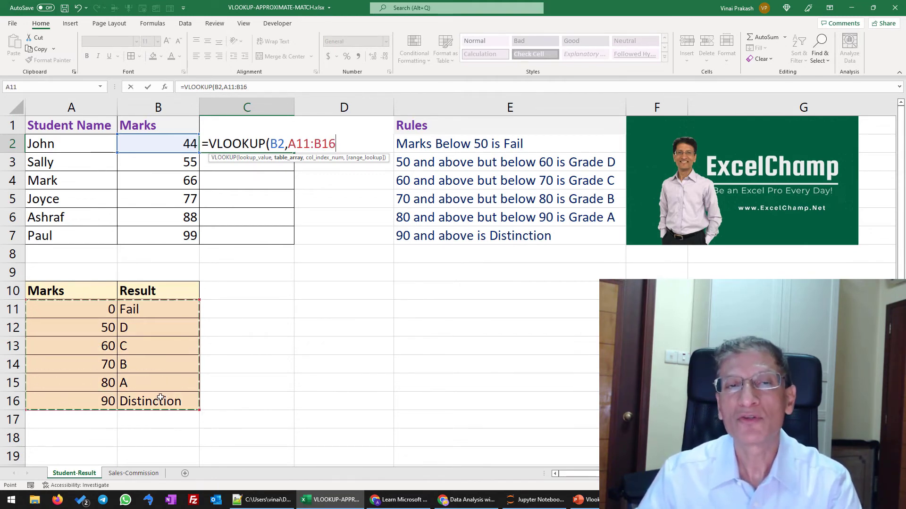
key(F4)
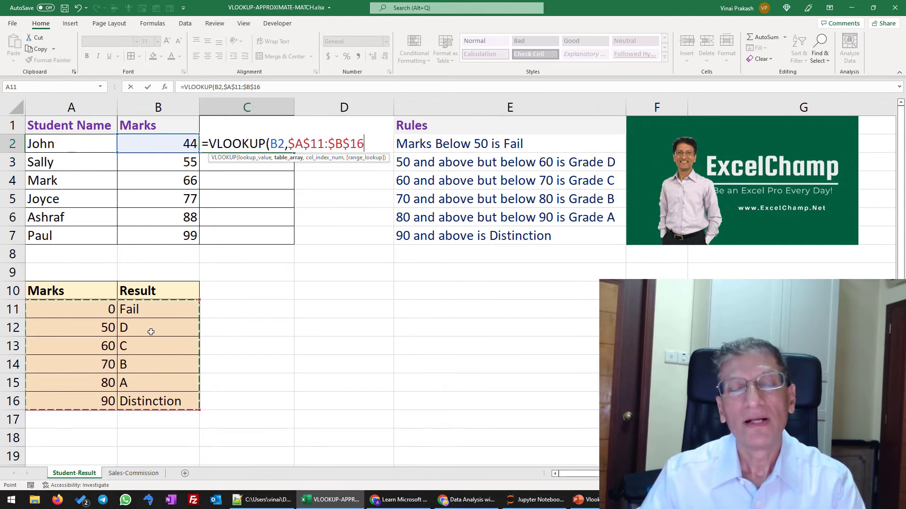
text(,)
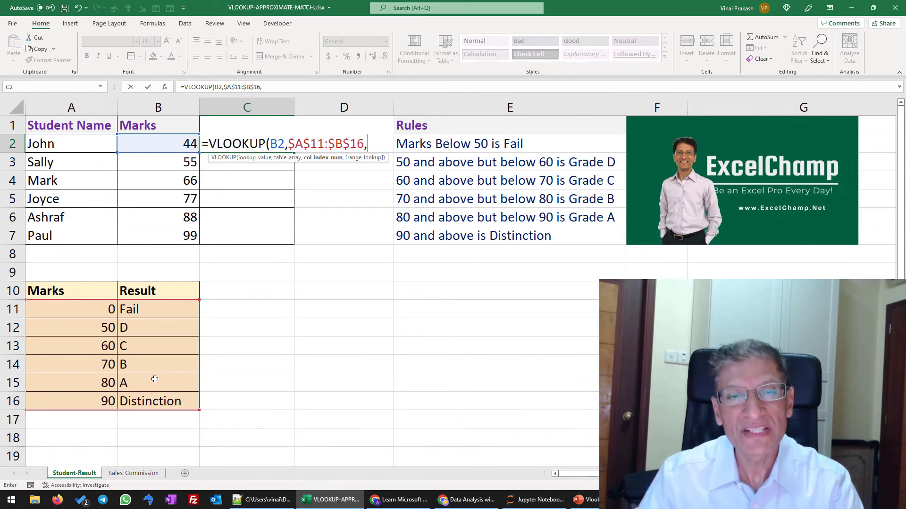
text(2)
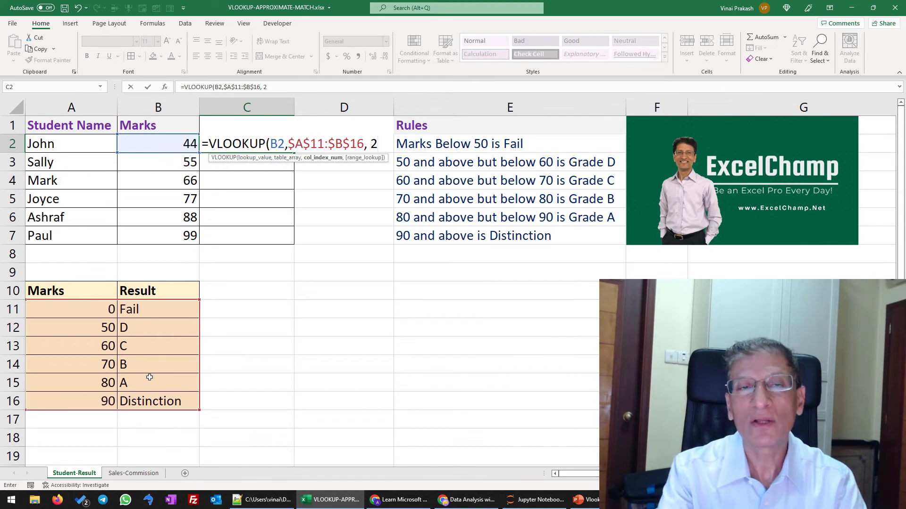
text())
key(Return)
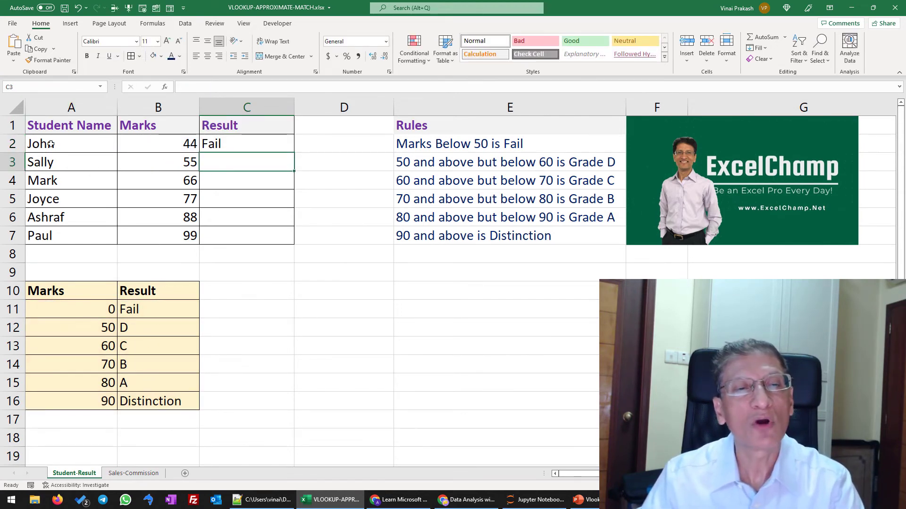
Fill C2's VLOOKUP grade formula down to C7, then compare marks B2:B7 with bracket limits A11:A16
click(239, 146)
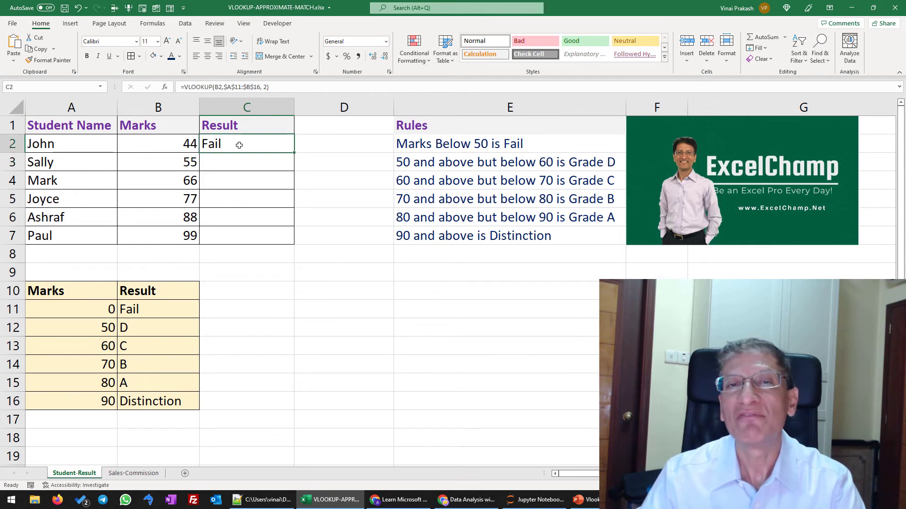
double_click(294, 154)
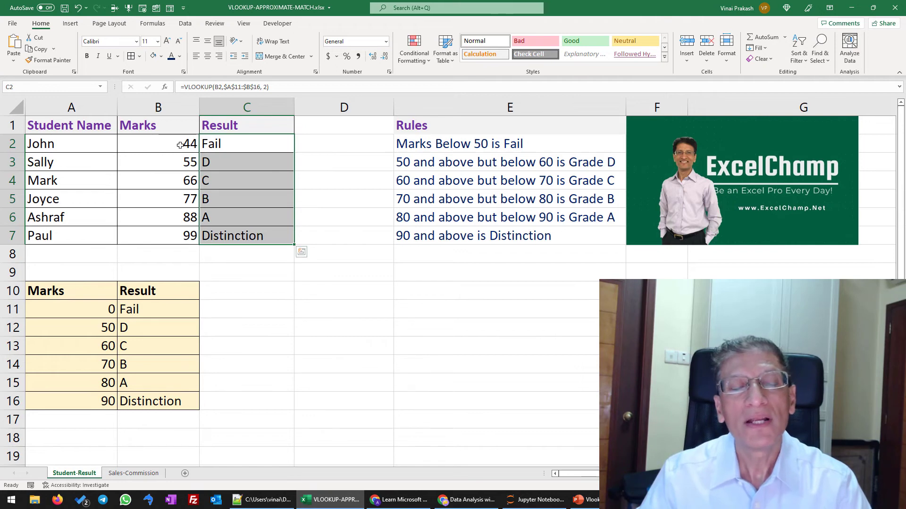
drag(182, 143, 167, 241)
drag(71, 310, 74, 399)
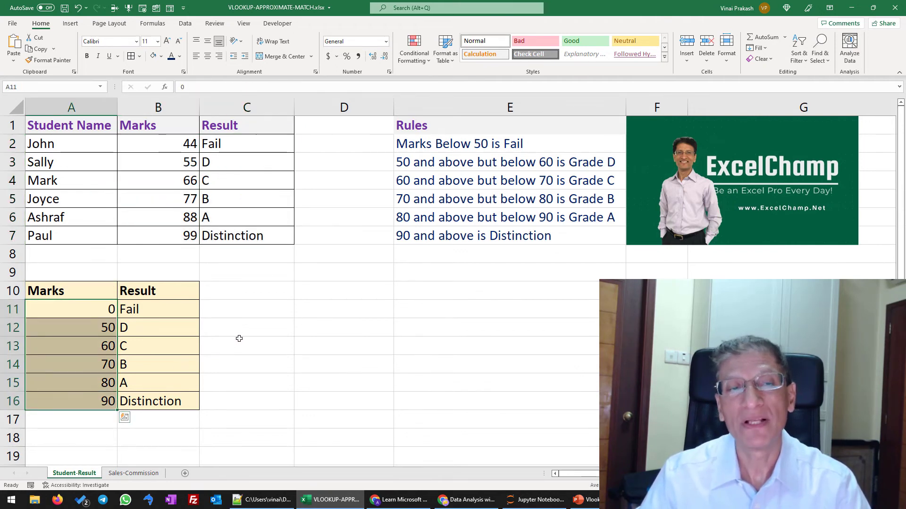
Check the marks 44 and 66 against the 0 and 50 bracket limits and the Fail result
click(160, 148)
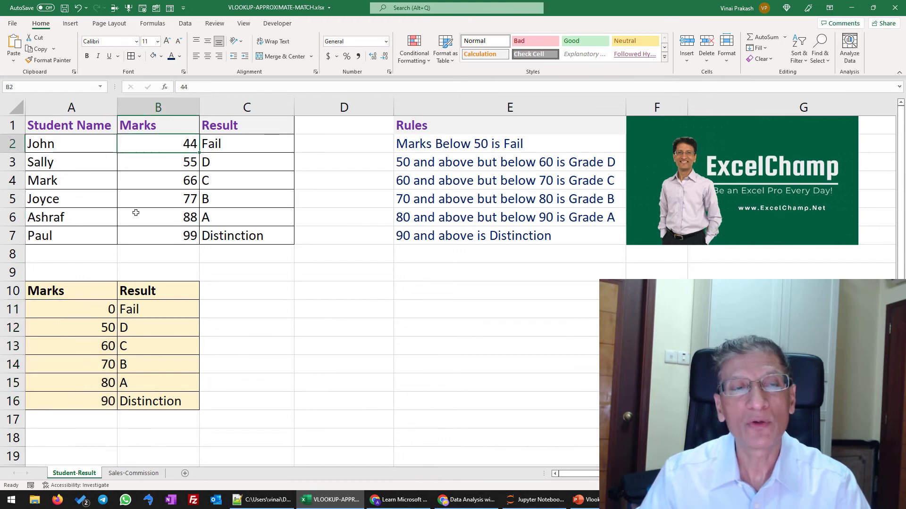
click(141, 167)
click(139, 187)
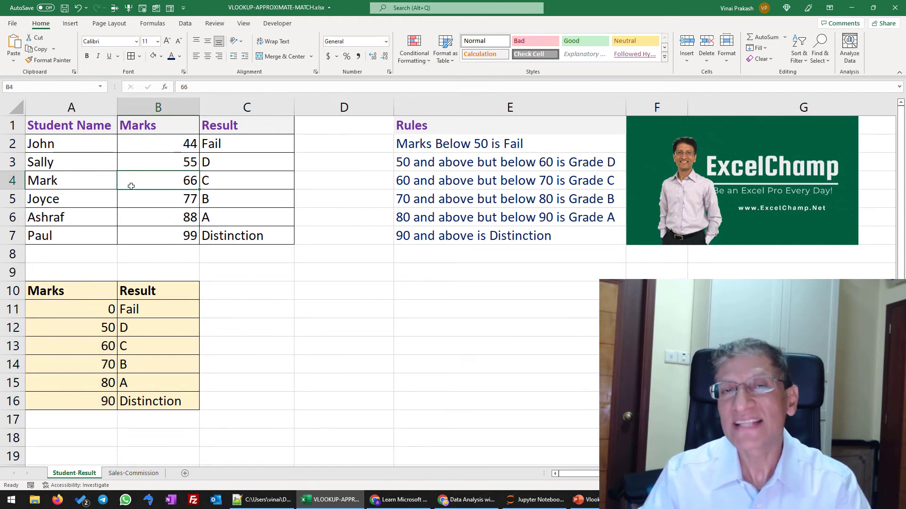
click(148, 144)
click(74, 311)
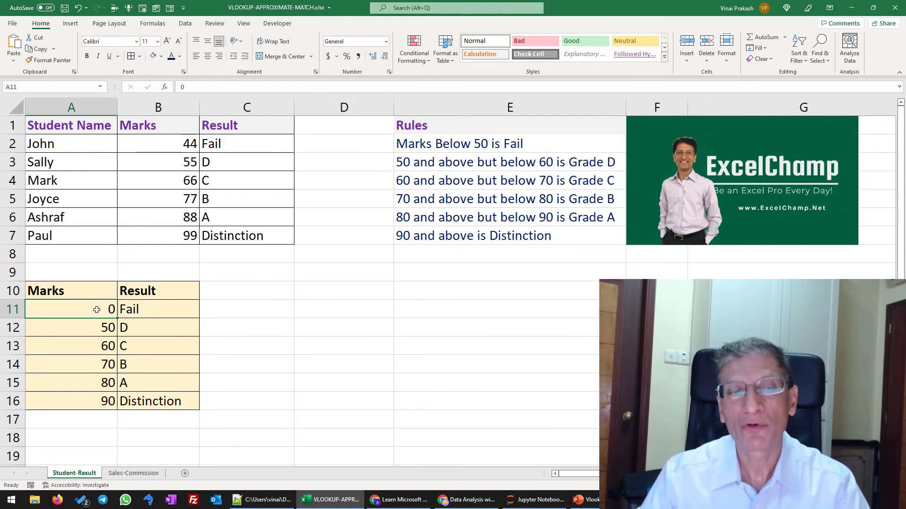
click(94, 327)
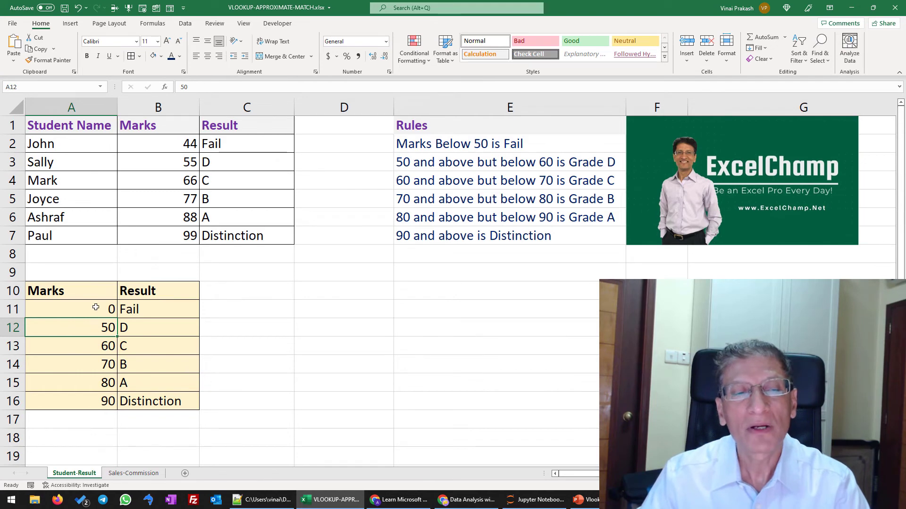
click(97, 308)
click(150, 308)
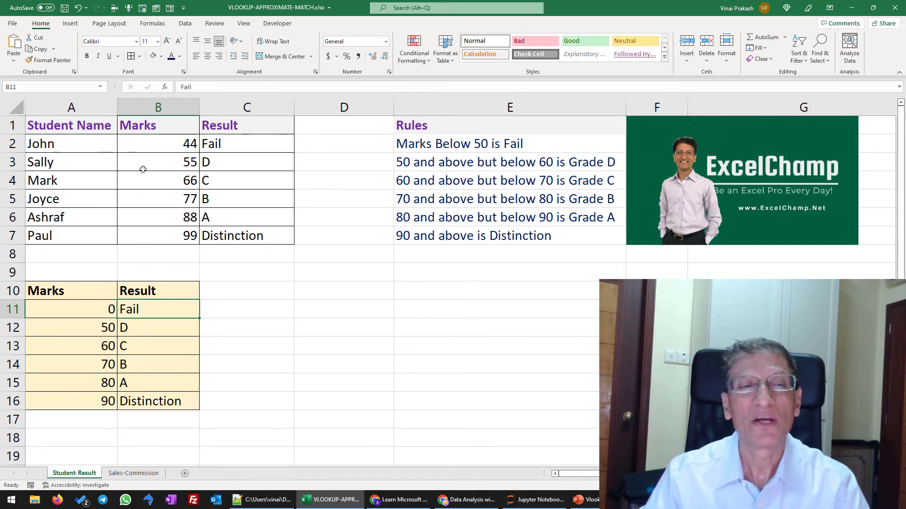
click(155, 144)
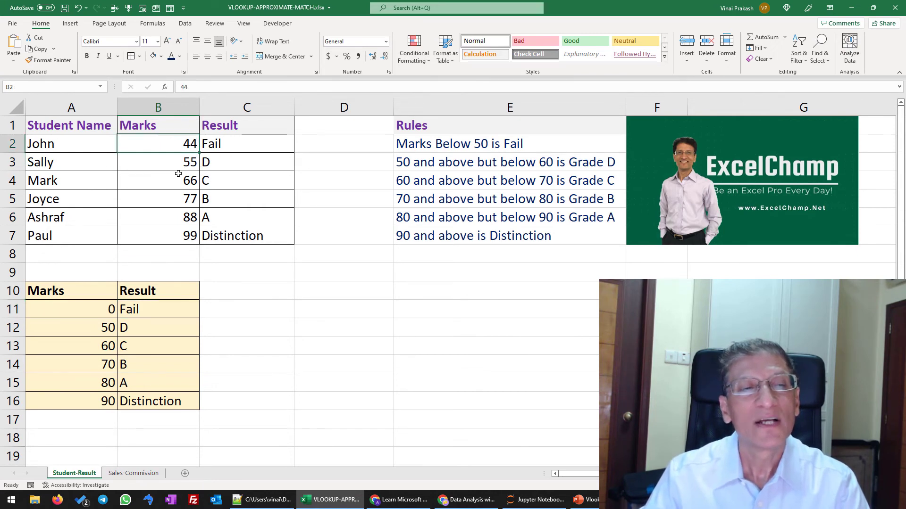
text(49)
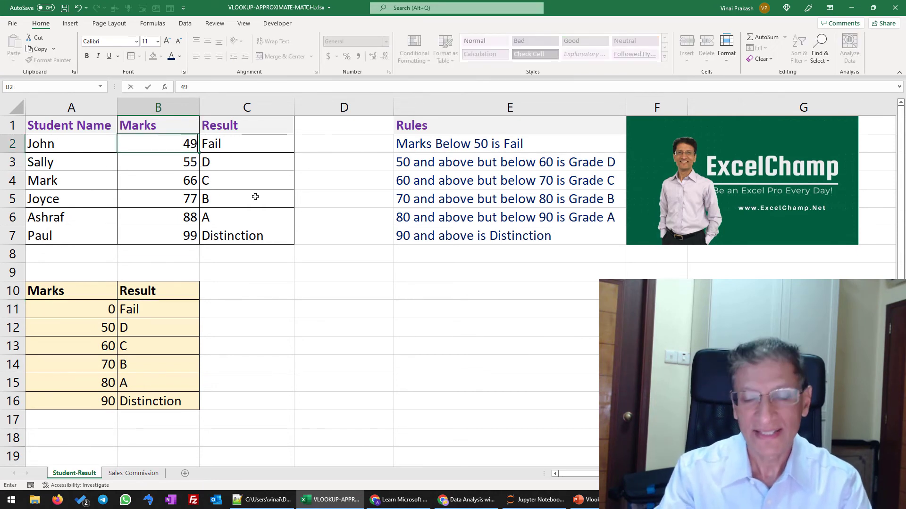
key(Return)
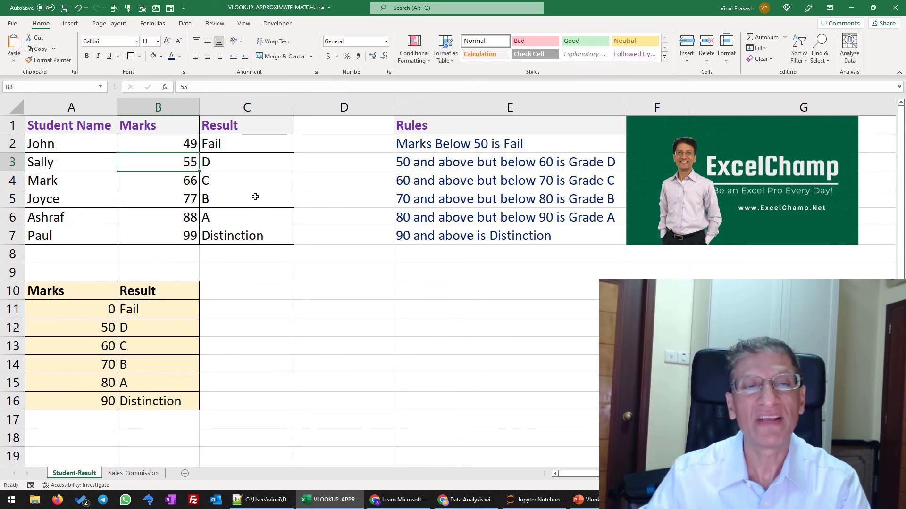
click(188, 144)
text(49.99)
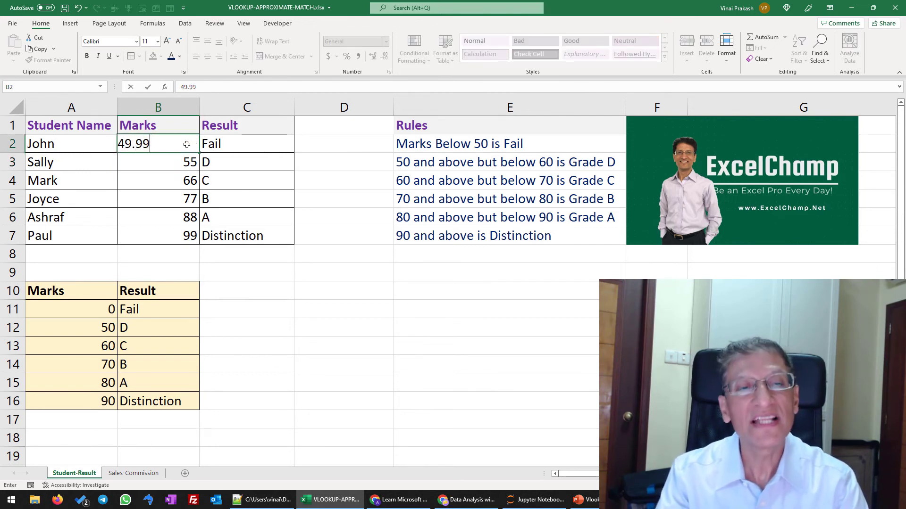
key(Return)
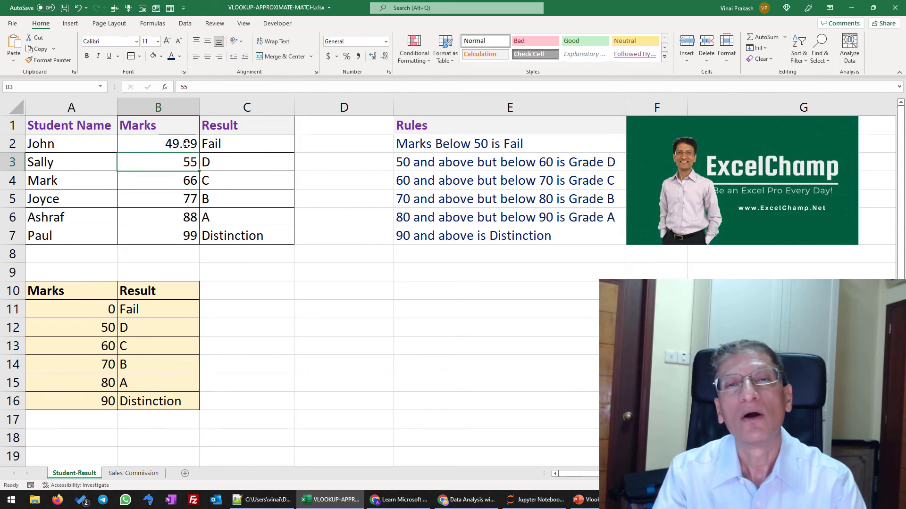
click(187, 144)
text(5)
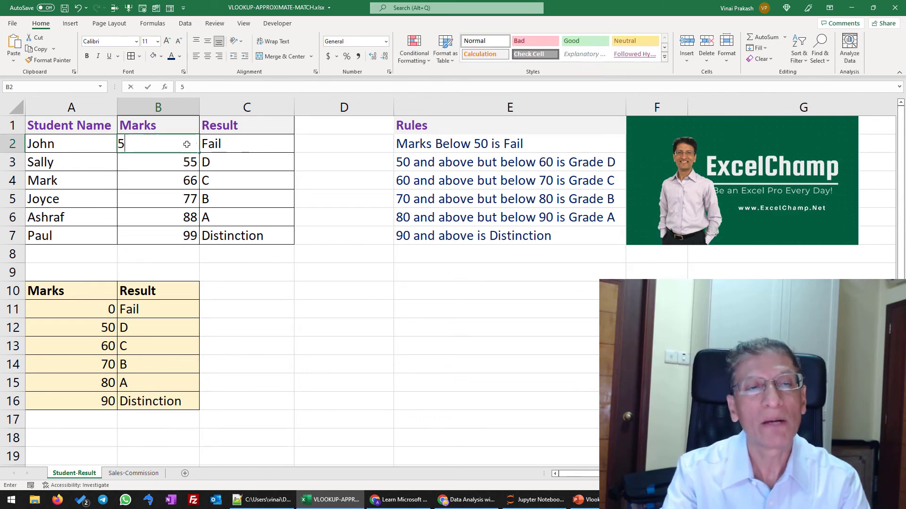
text(0)
key(Return)
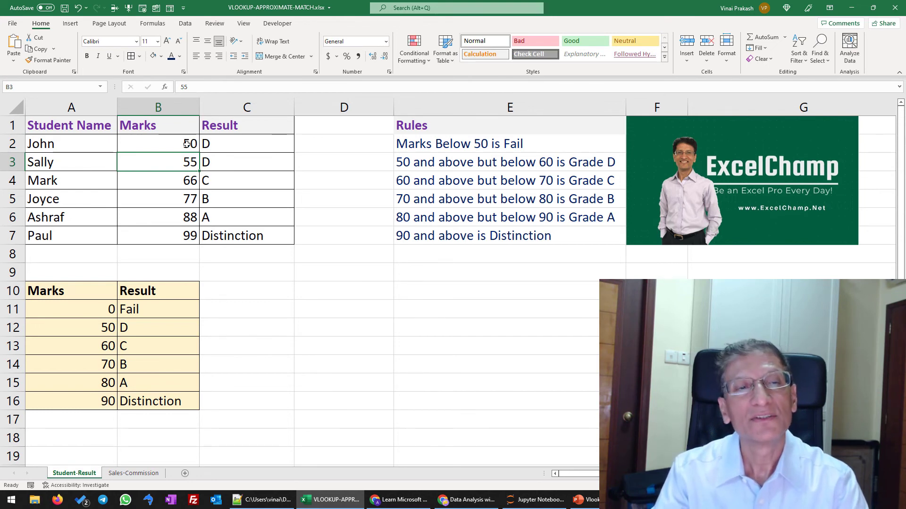
click(187, 144)
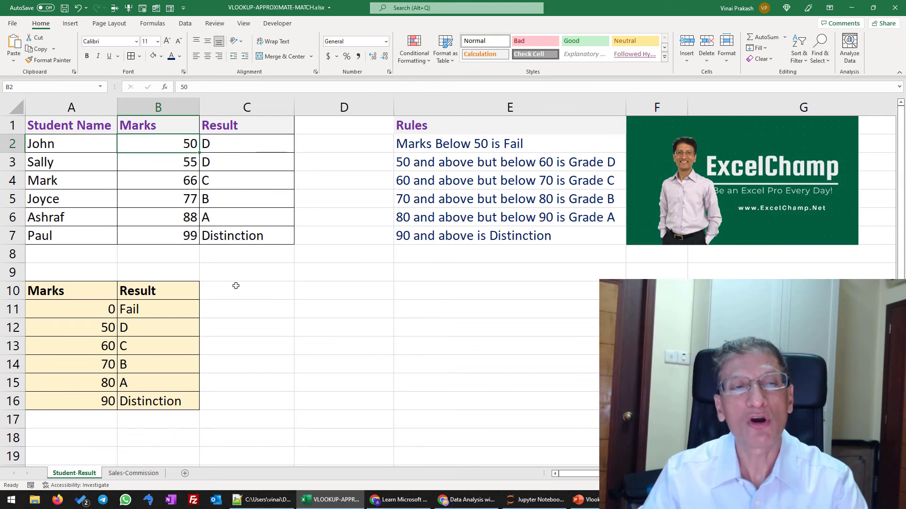
text(44)
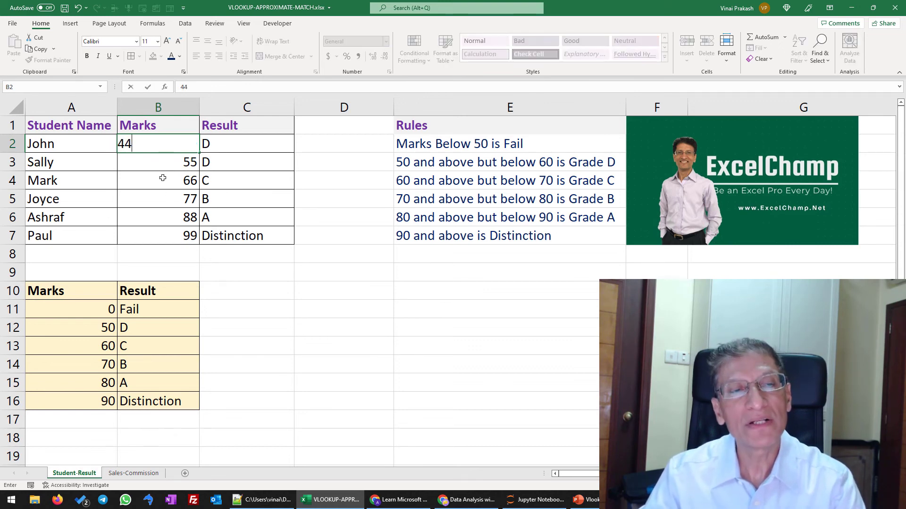
click(155, 176)
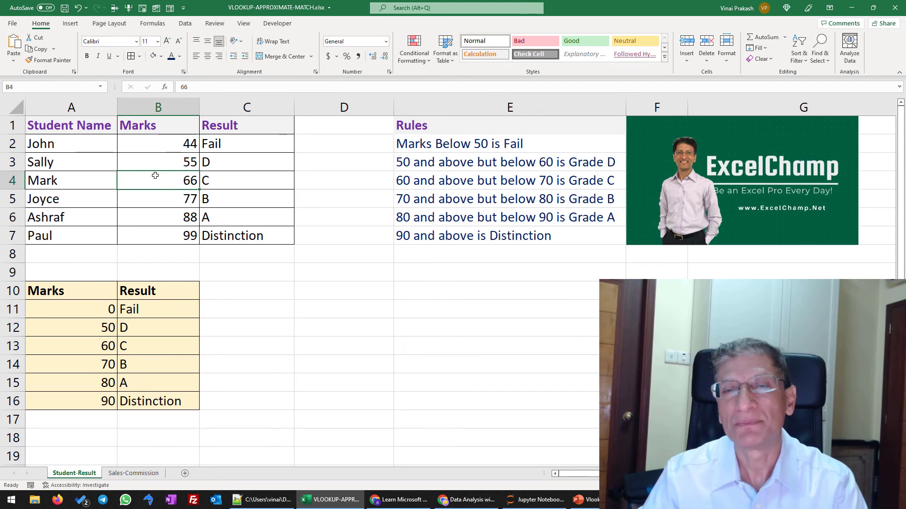
click(250, 142)
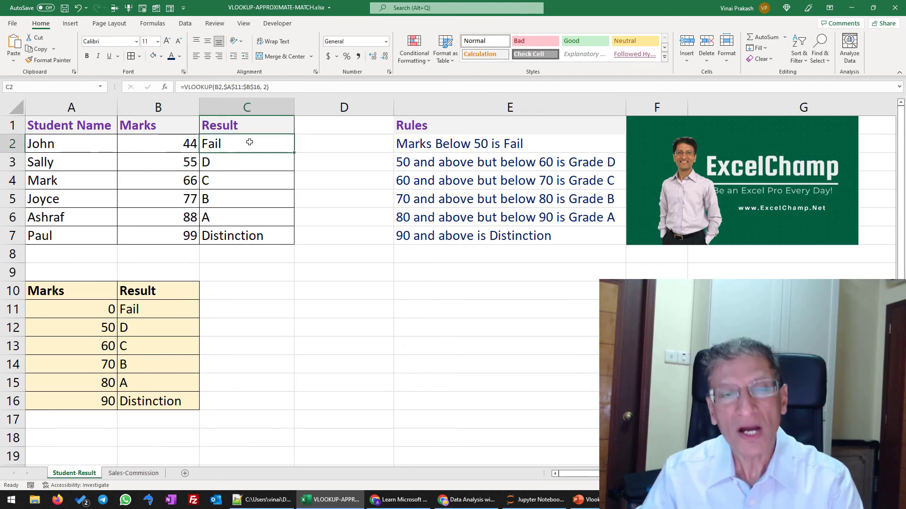
double_click(250, 142)
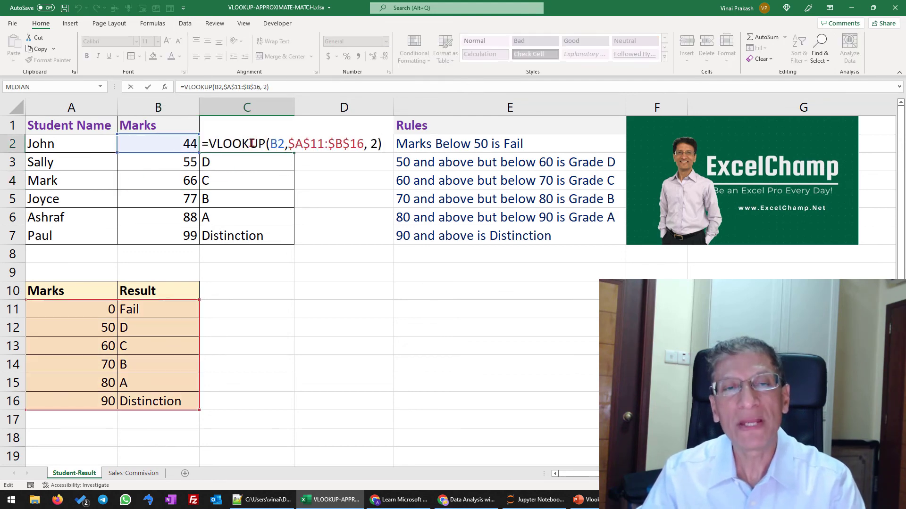
click(377, 144)
text(,)
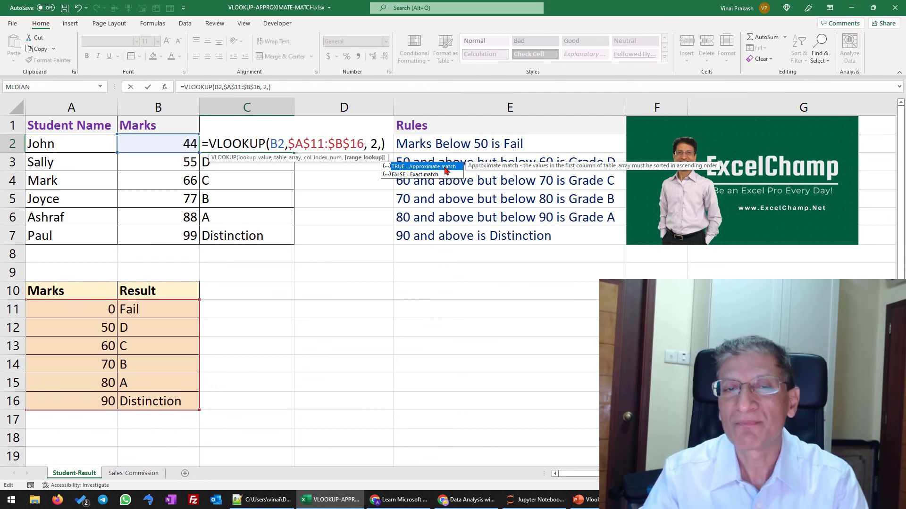
key(Escape)
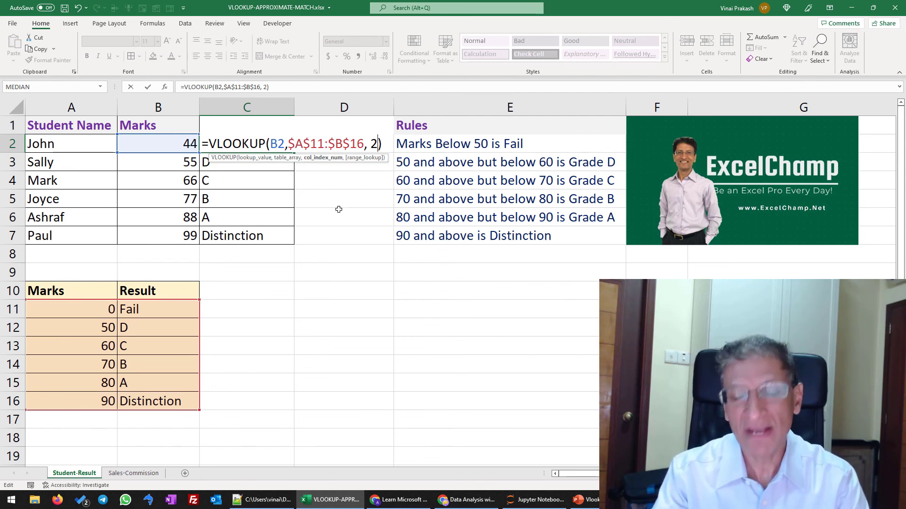
key(Return)
click(307, 289)
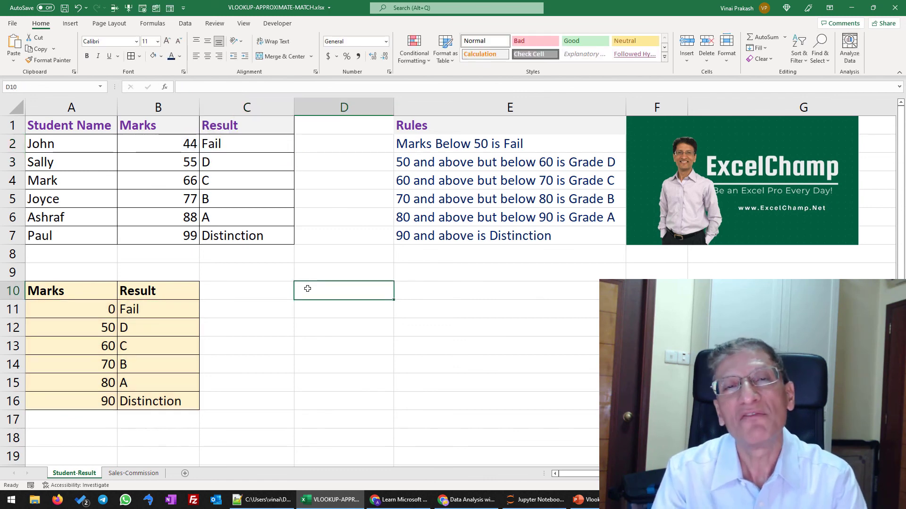